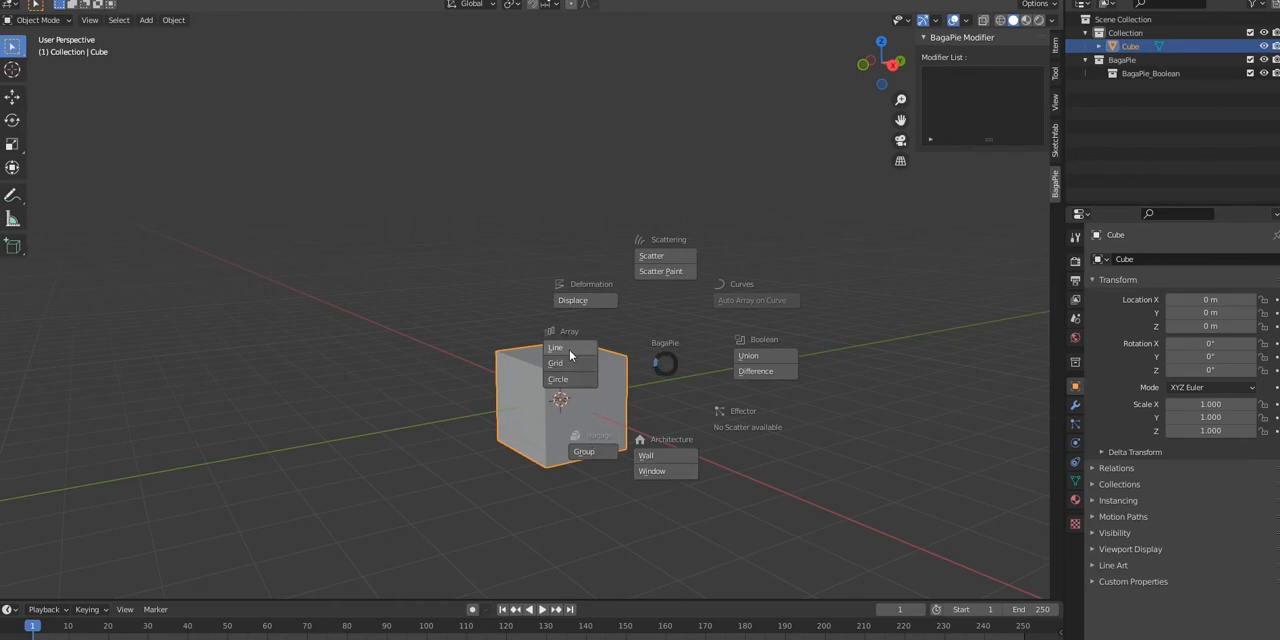
Step: Start a BagaPie Union boolean on the cube and draw a box protruding from one of its side faces
left_click(757, 357)
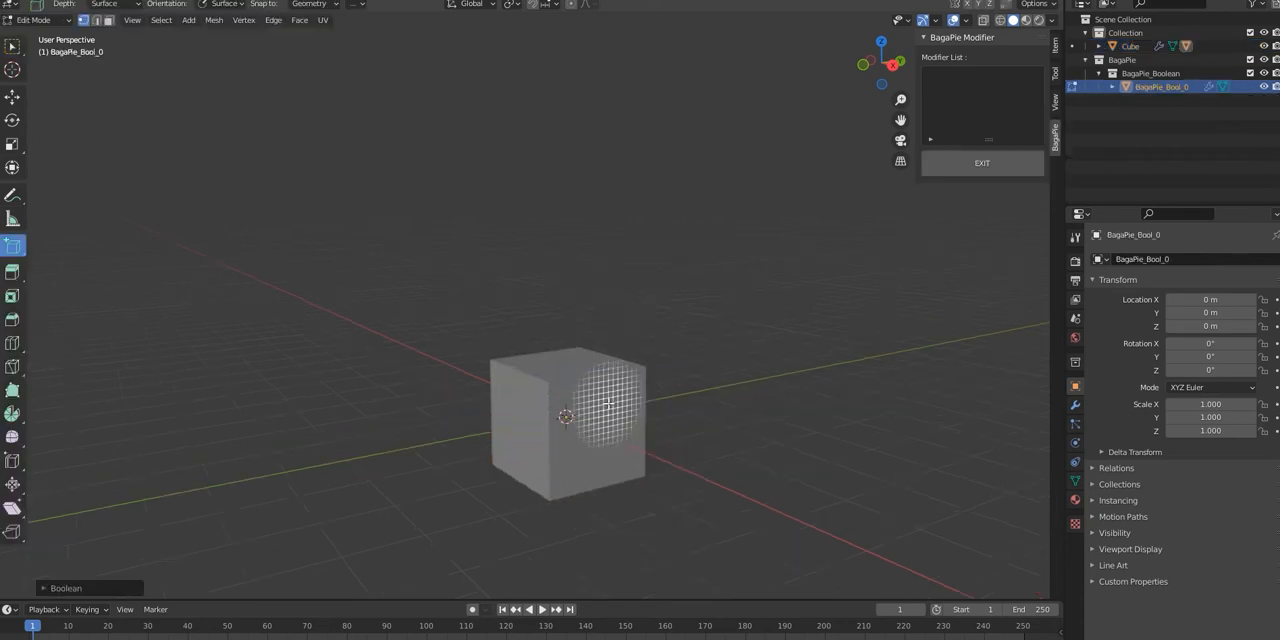
scroll(609, 414, "up", 3)
middle_click_drag(652, 444, 648, 389, "shift")
left_click_drag(571, 361, 663, 415)
left_click(757, 510)
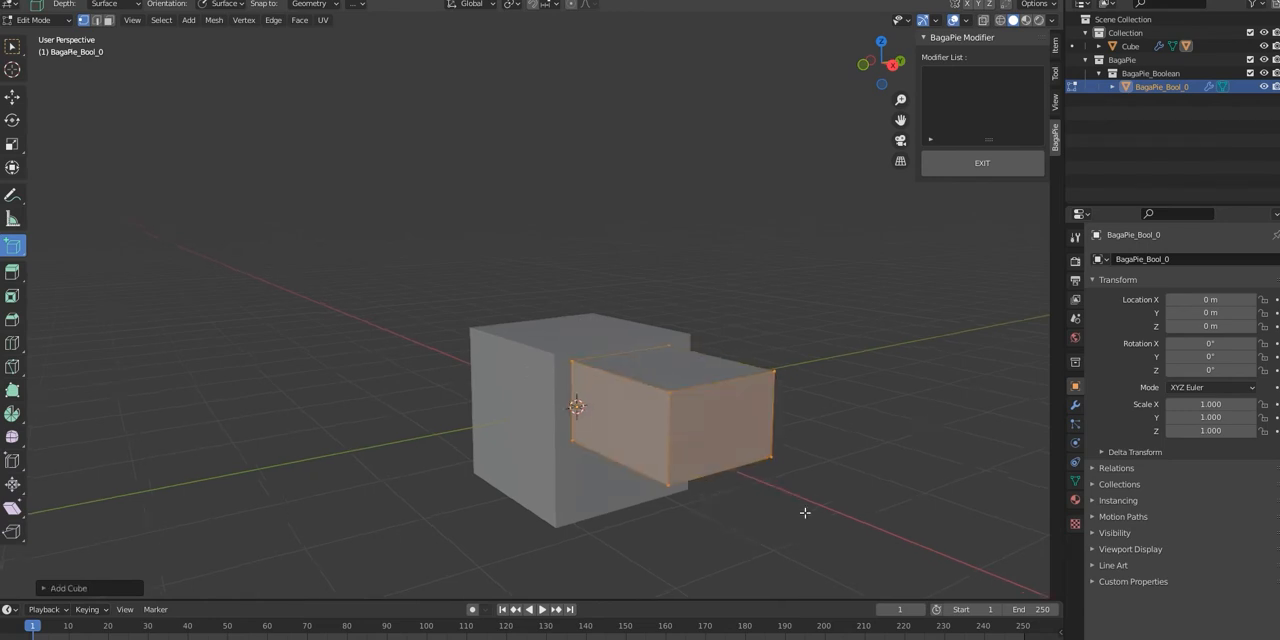
Step: Draw further union boxes of different sizes, each extending outward from the previously added one
middle_click_drag(757, 510, 729, 430)
left_click_drag(627, 380, 697, 441)
left_click(616, 503)
middle_click_drag(657, 496, 603, 478)
left_click_drag(500, 430, 537, 449)
left_click(743, 512)
middle_click_drag(738, 510, 598, 488)
left_click_drag(160, 386, 236, 416)
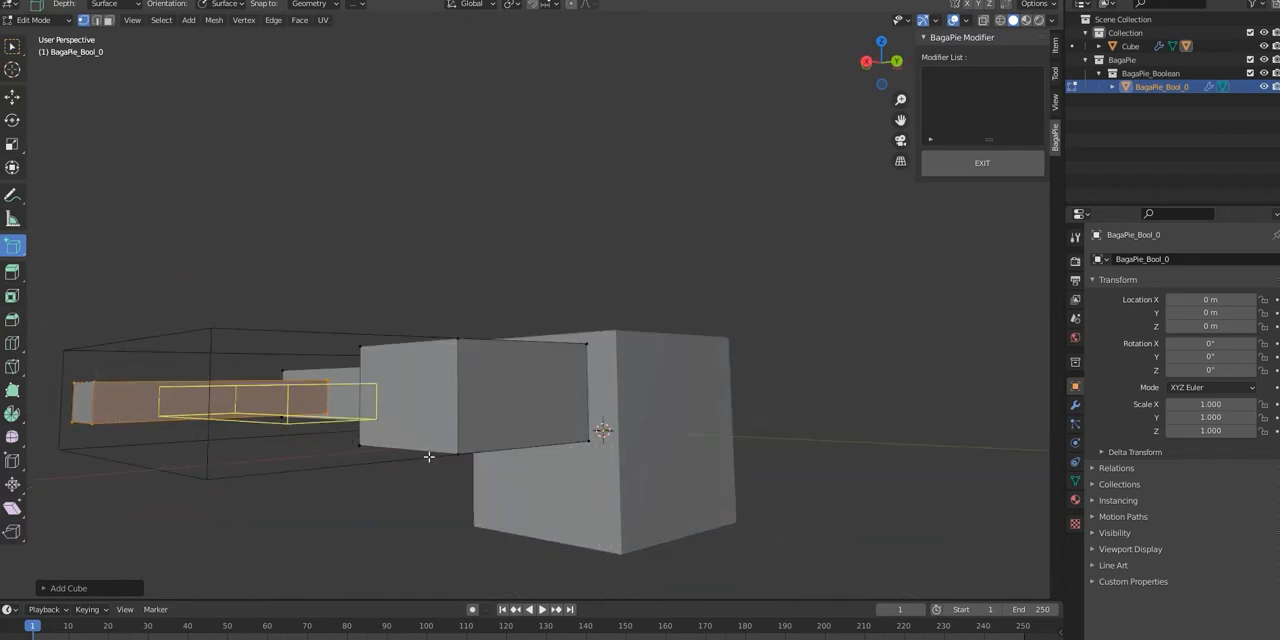
left_click(677, 508)
middle_click_drag(677, 508, 714, 563)
Step: Start a BagaPie Difference boolean on a plain cube and cut a box from one side face through the opposite side
middle_click_drag(714, 537, 712, 400, "shift")
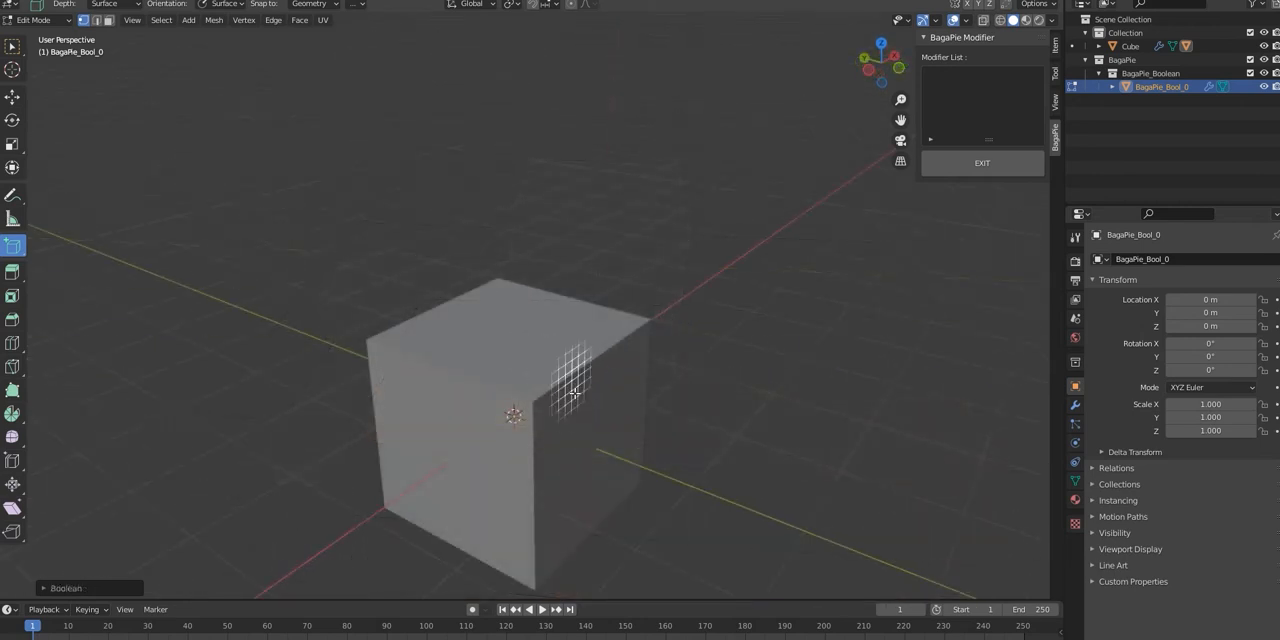
left_click(636, 420)
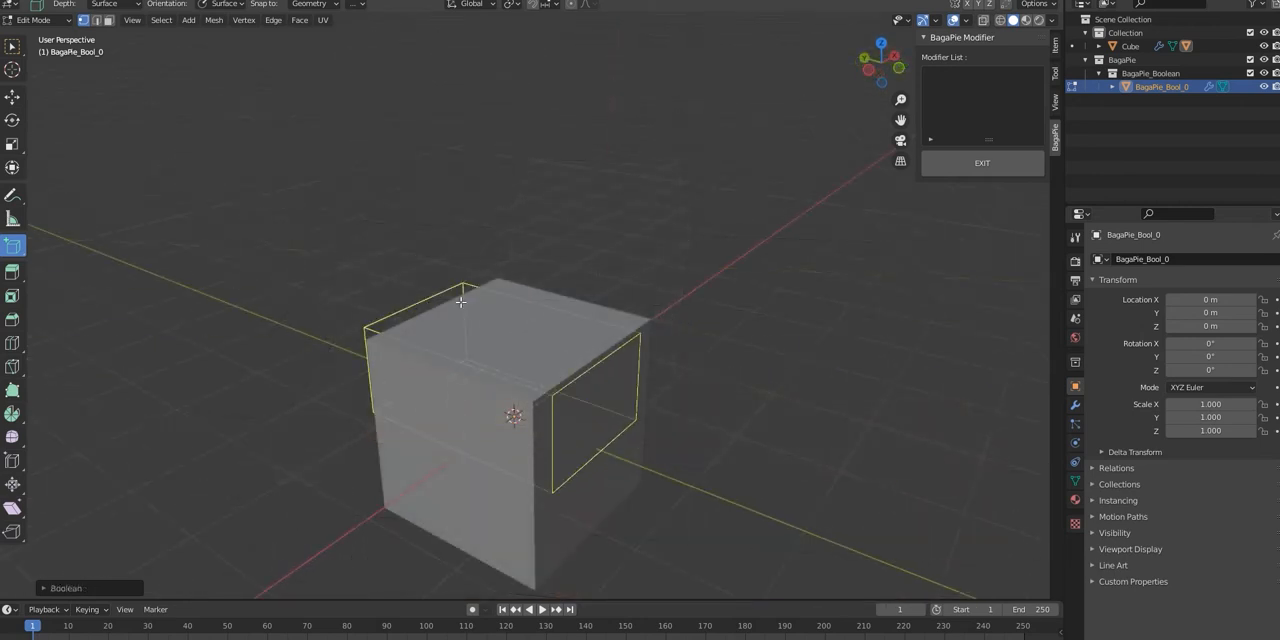
left_click(443, 287)
middle_click_drag(686, 391, 617, 404)
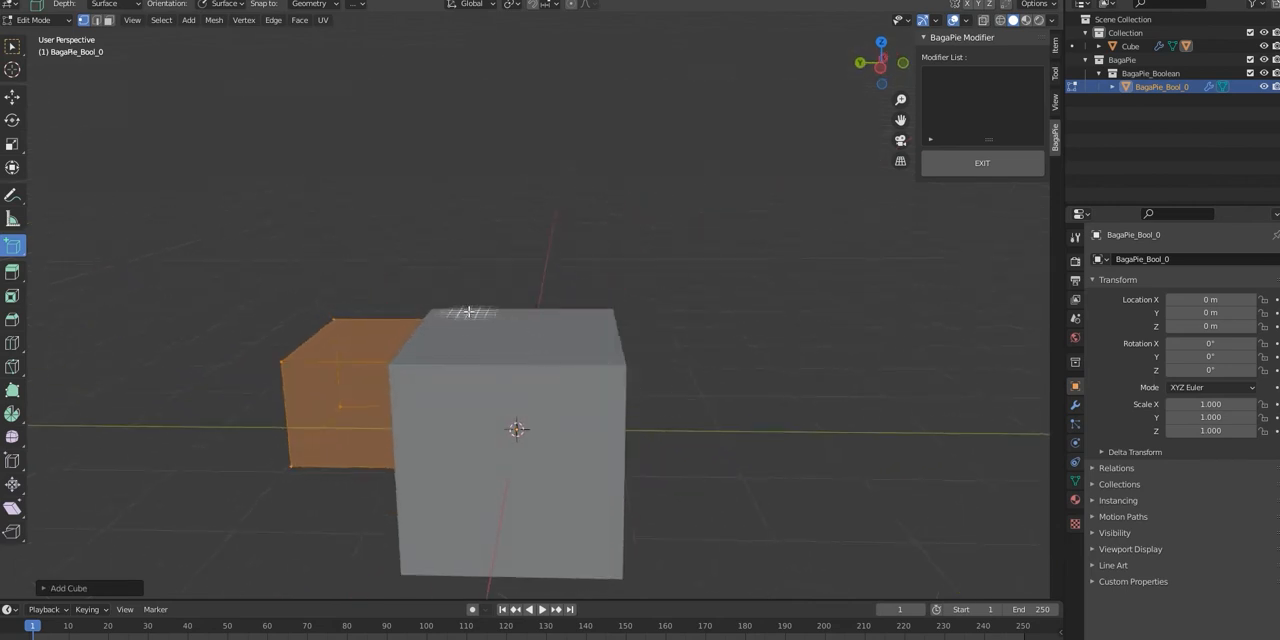
Step: Cut further rectangular openings into the cube, including a small one low on a side face beneath the large opening
middle_click_drag(612, 567, 487, 516)
left_click_drag(487, 516, 572, 535)
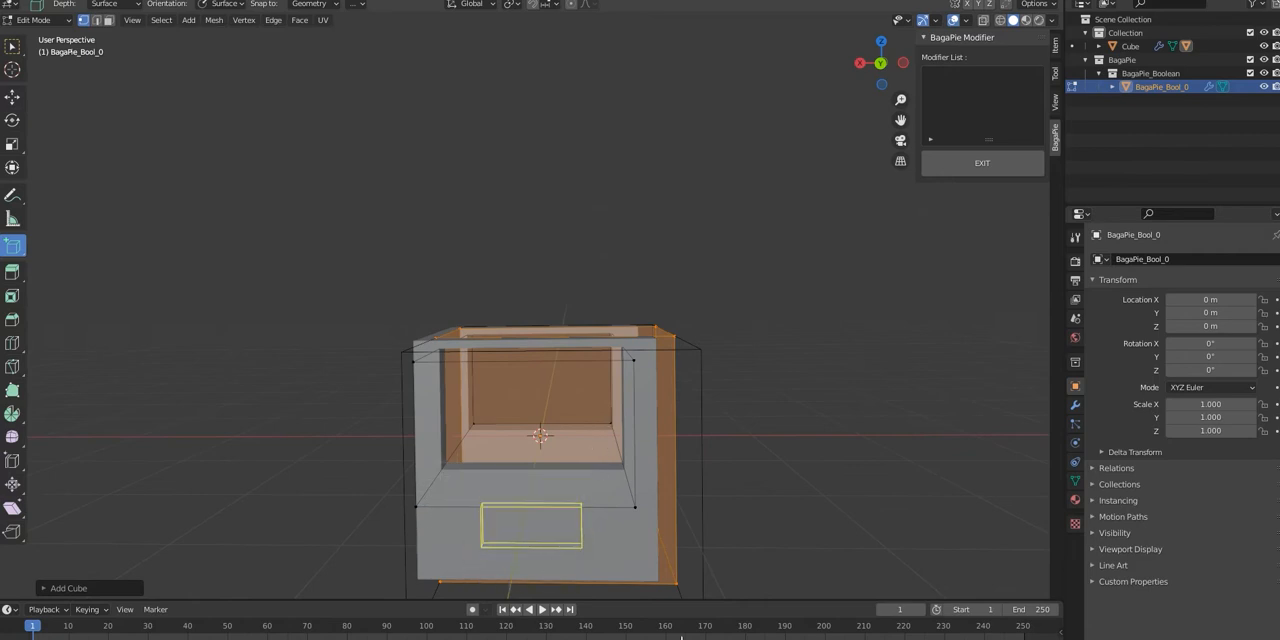
left_click(92, 488)
mouse_move(617, 471)
middle_mouse_down()
mouse_move(463, 497)
mouse_move(620, 486)
mouse_move(537, 473)
mouse_move(543, 464)
mouse_move(634, 488)
middle_mouse_up()
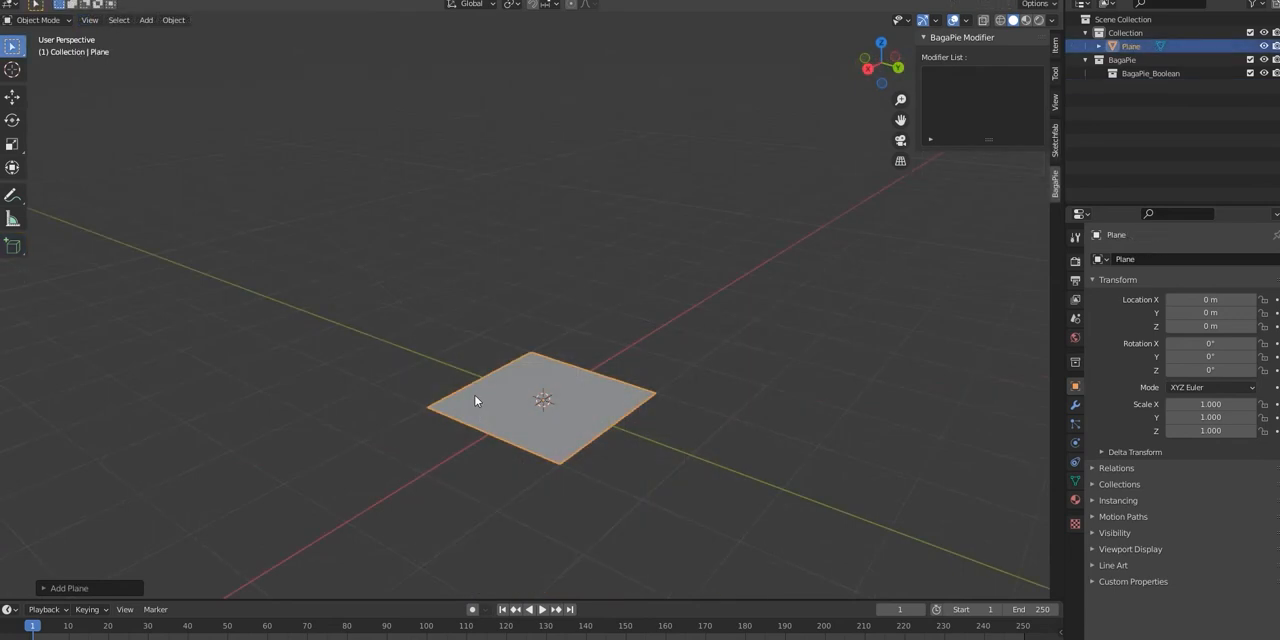
Step: Generate BagaPie walls from the plane and adjust their thickness and axis offset
key("j")
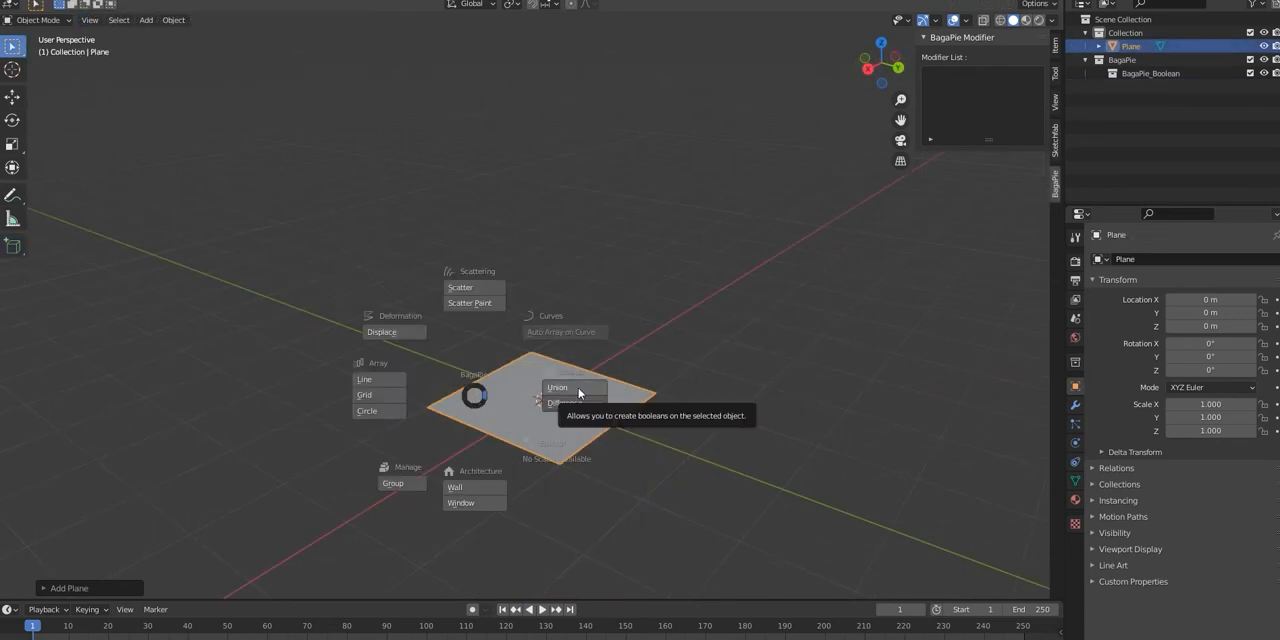
left_click(462, 489)
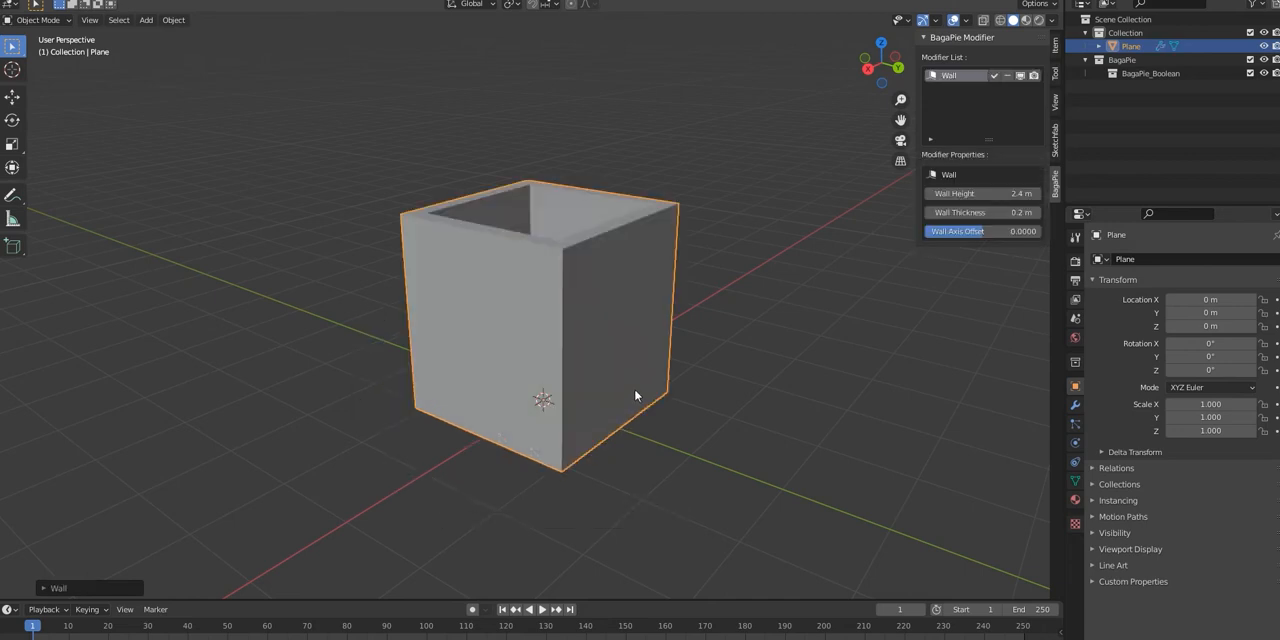
middle_click_drag(619, 295, 528, 411, "shift")
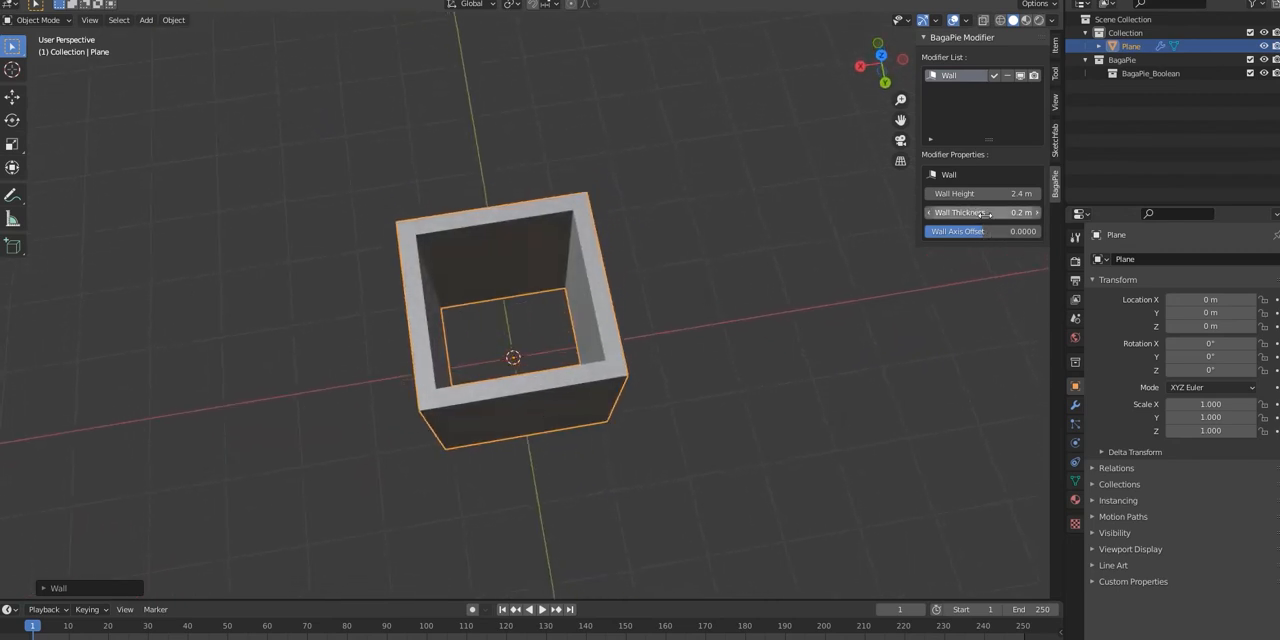
left_click_drag(985, 213, 967, 213)
middle_click_drag(916, 286, 951, 234)
middle_click_drag(951, 234, 954, 231)
Step: Add a BagaPie Window to the walls by drawing a rectangular opening on one wall face
key("s")
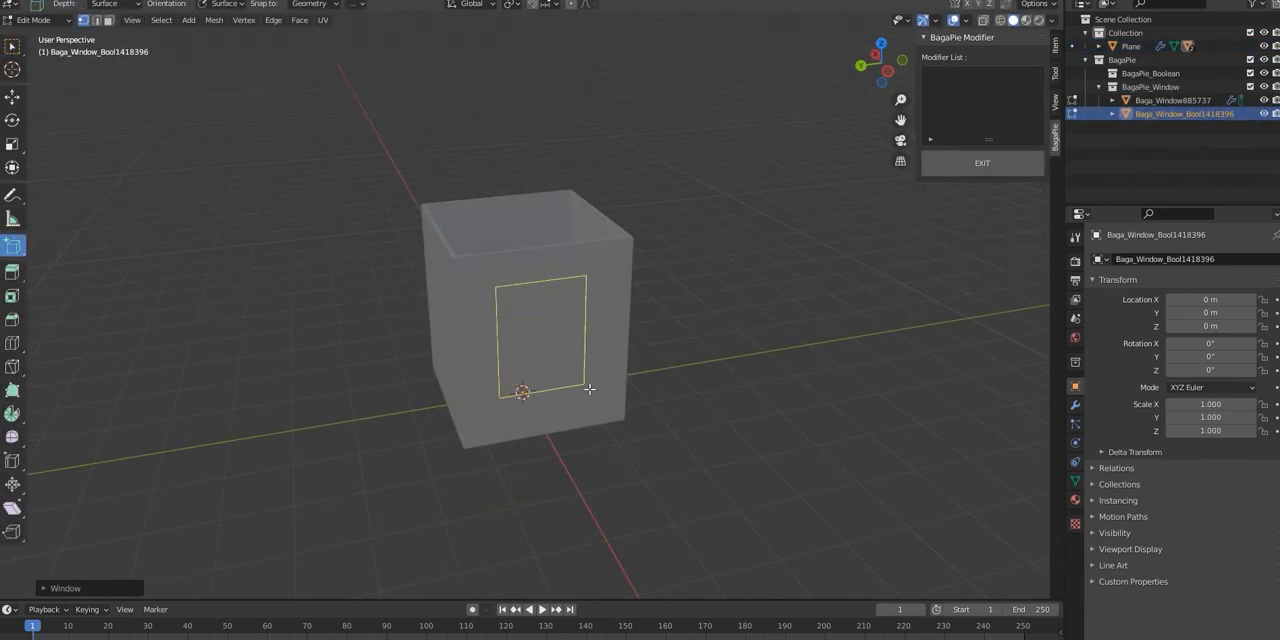
left_click(593, 378)
middle_click_drag(640, 393, 787, 408)
Step: Draw a second rectangular window on the opposite wall and exit window drawing
middle_click_drag(522, 338, 639, 312)
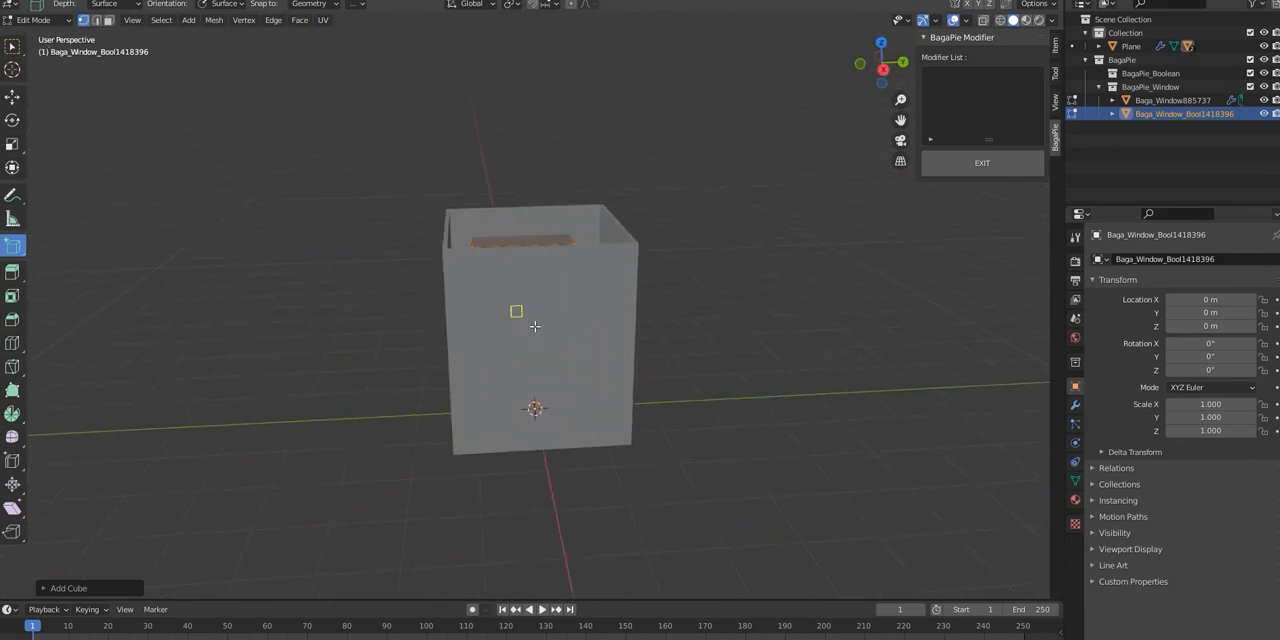
left_click(592, 391)
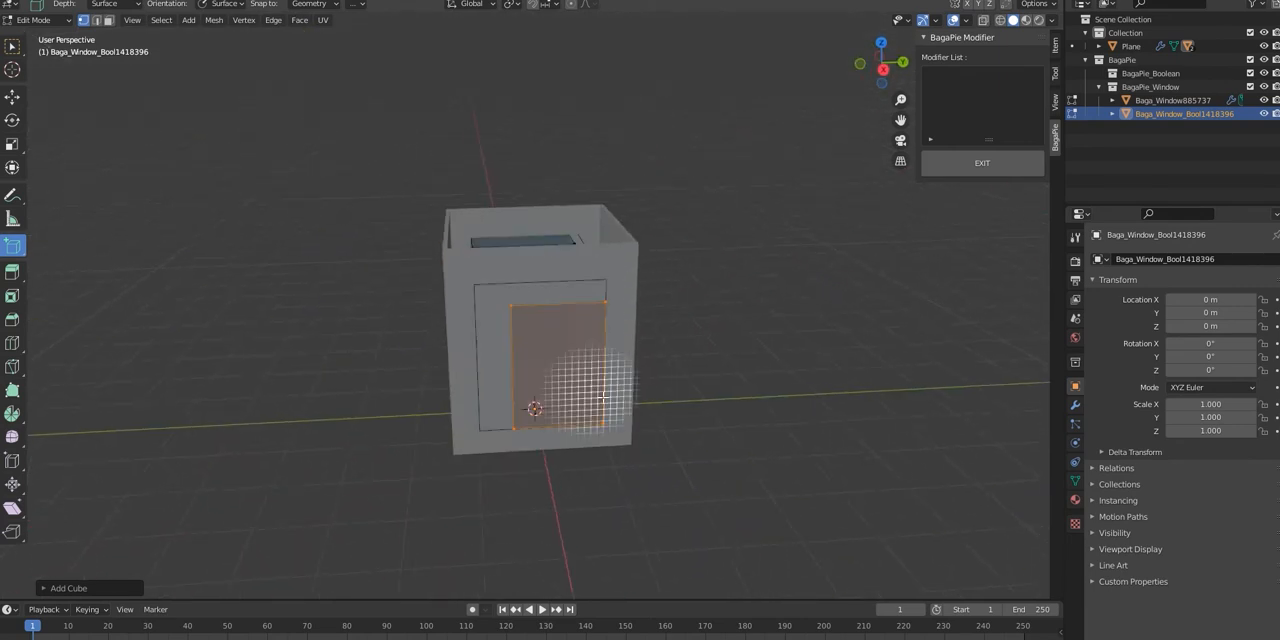
left_click(962, 165)
middle_click_drag(914, 228, 888, 232)
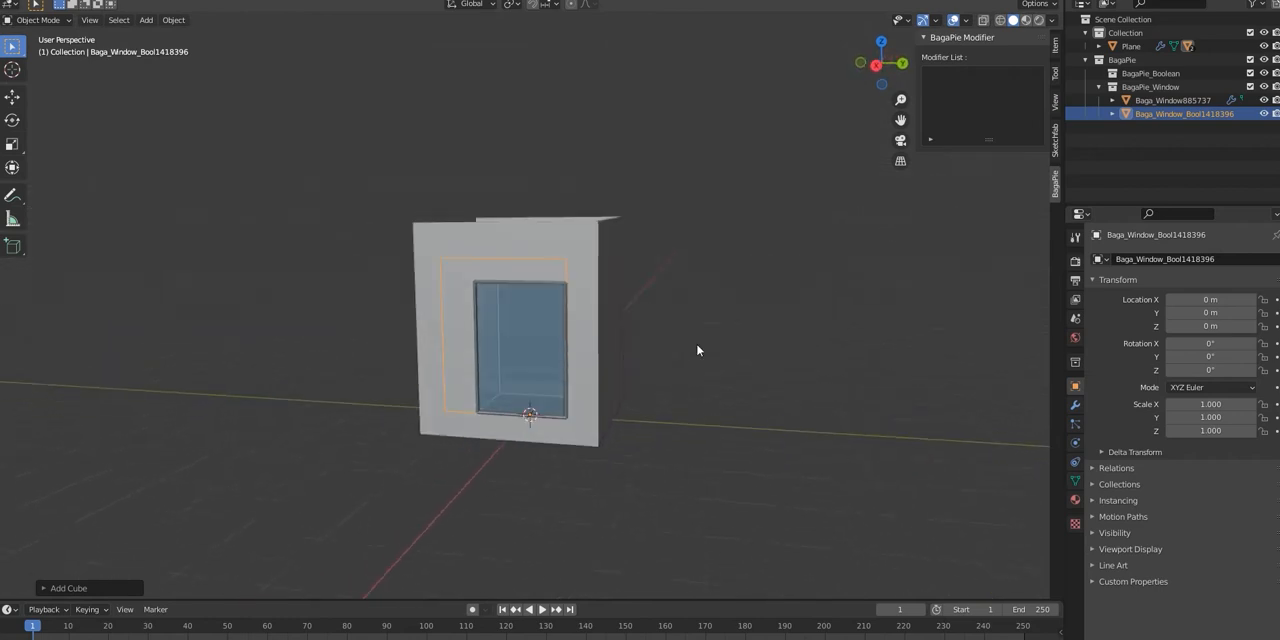
scroll(563, 389, "up", 5)
middle_click_drag(647, 324, 956, 347)
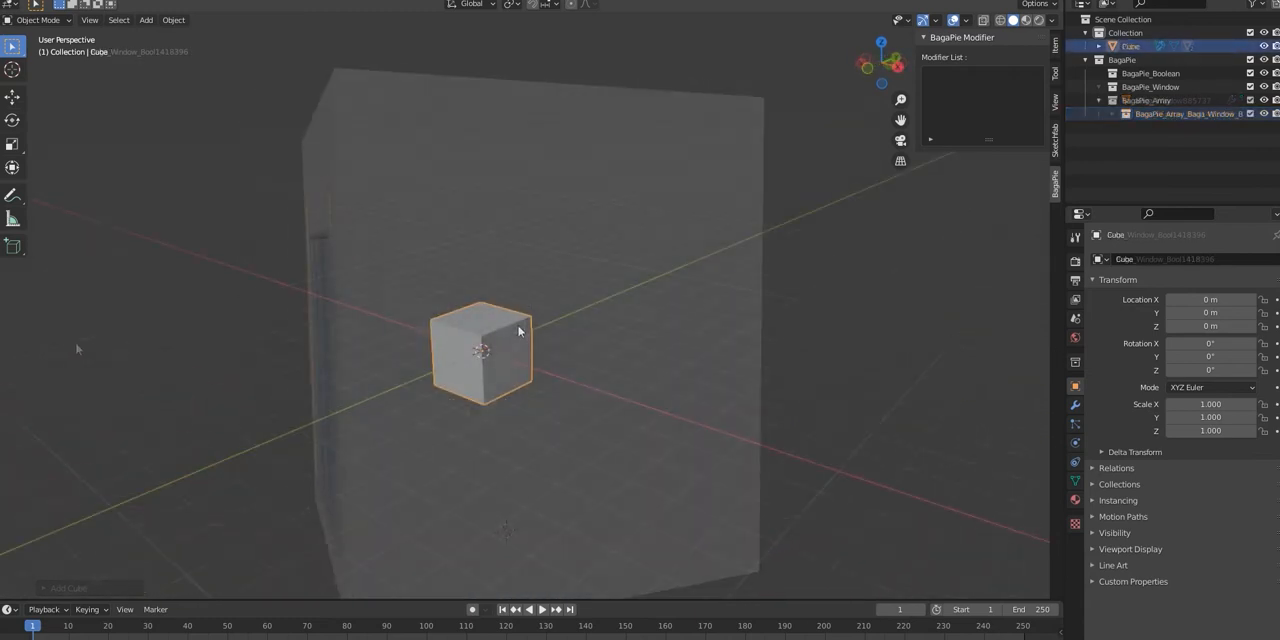
Step: Create a BagaPie line array of the cube with a count of 6 and an X offset of 2.730
key("j")
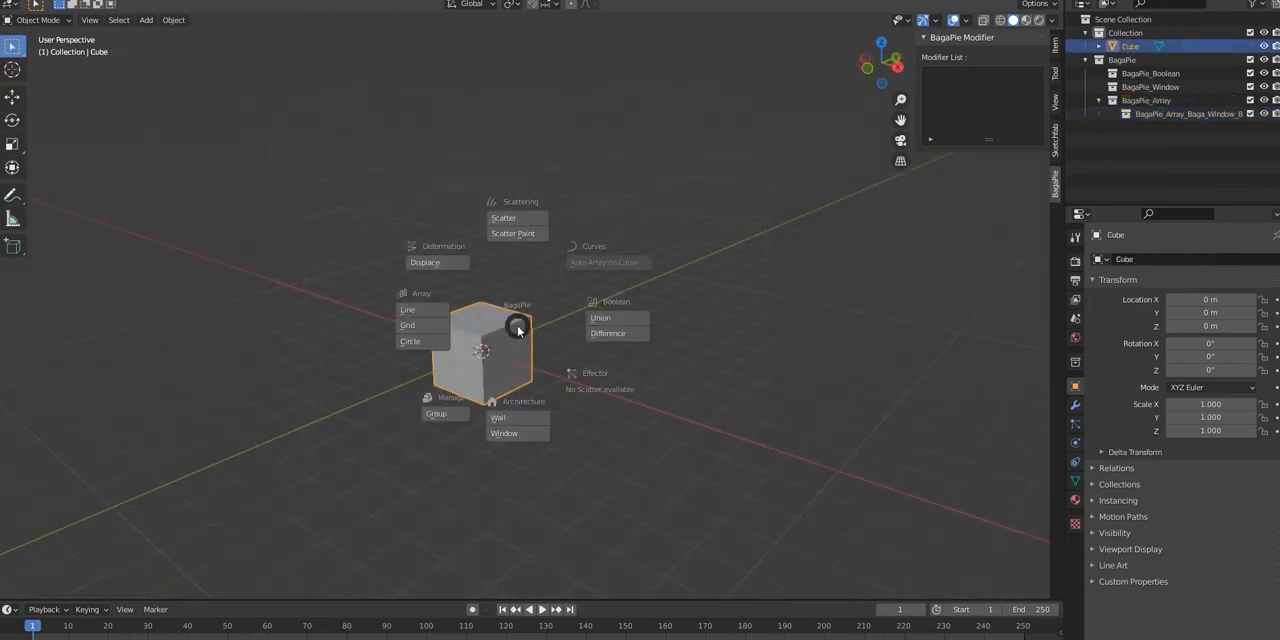
left_click(447, 314)
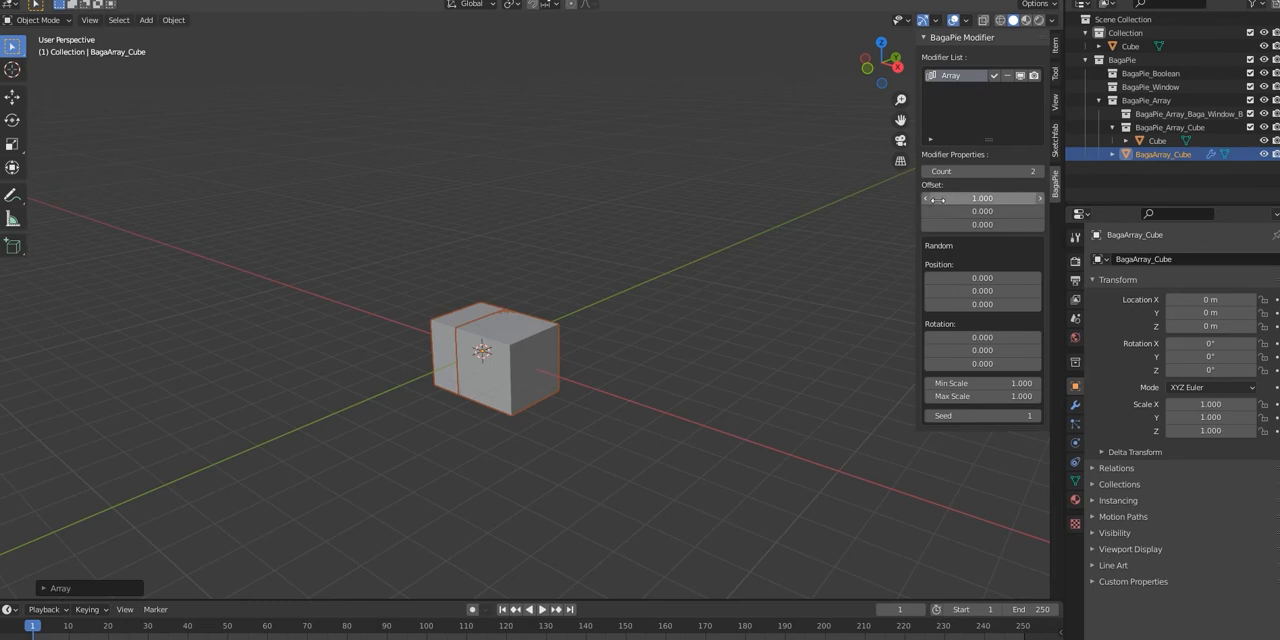
left_click_drag(965, 199, 1035, 171)
left_click(1039, 171)
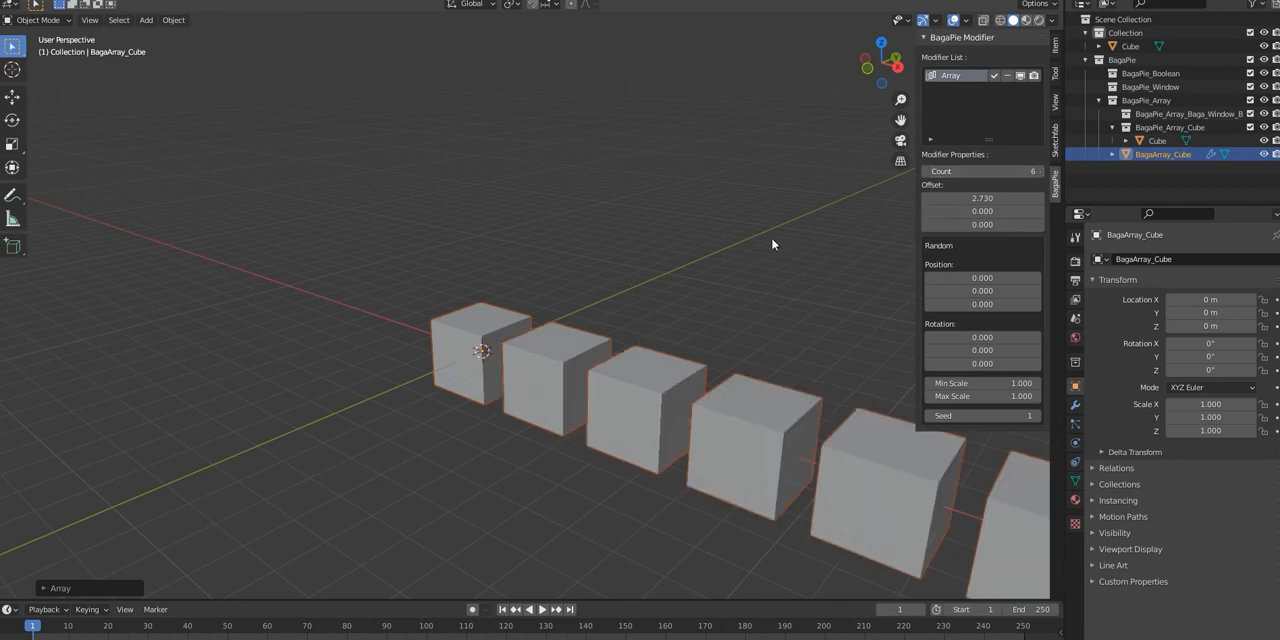
scroll(758, 267, "down", 5)
middle_click_drag(790, 256, 830, 208)
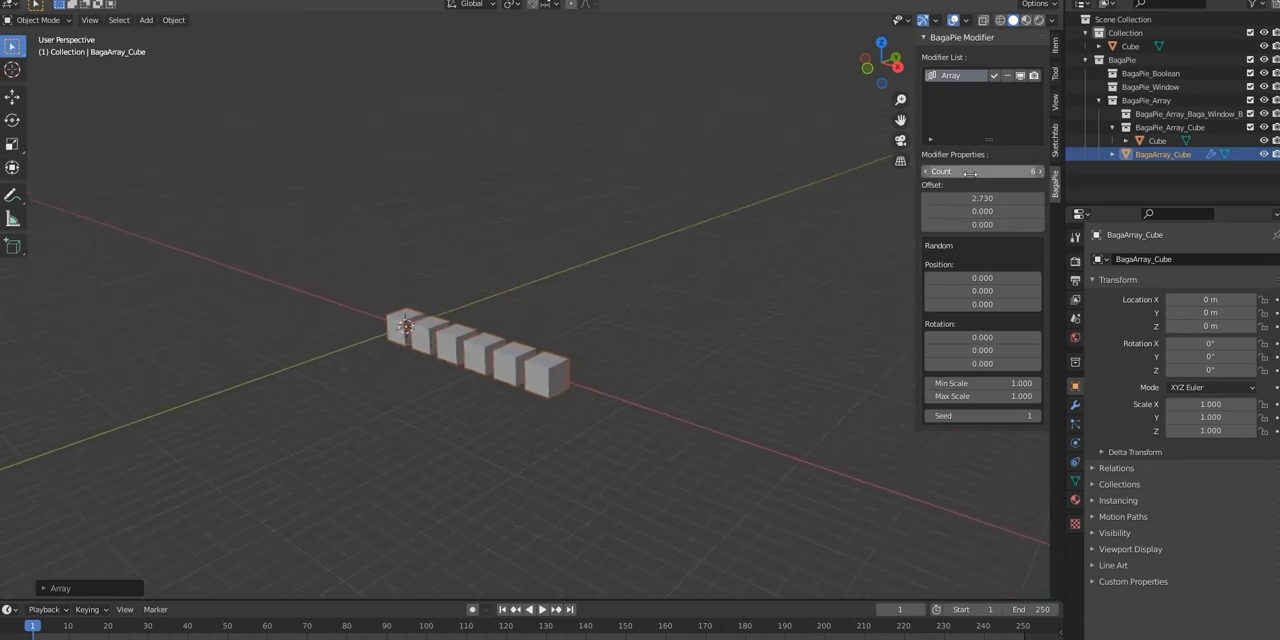
Step: Set the line array's count to 46 and its random position to X 0.300, Y 0.870 and Z 1.330
left_click_drag(970, 174, 1040, 174)
middle_click_drag(695, 250, 960, 238)
middle_click_drag(440, 231, 572, 322)
middle_click_drag(458, 266, 548, 333, "shift")
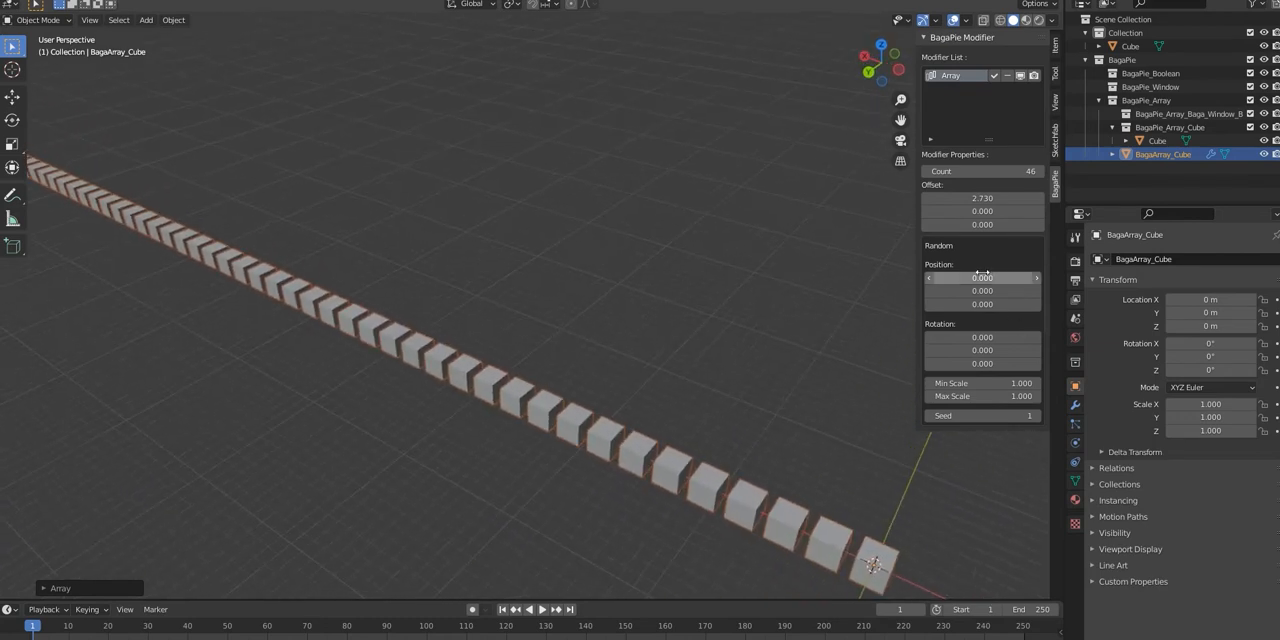
middle_click_drag(520, 270, 660, 333, "shift")
scroll(660, 333, "down", 2)
left_click_drag(978, 278, 1023, 307)
middle_click_drag(762, 302, 718, 300)
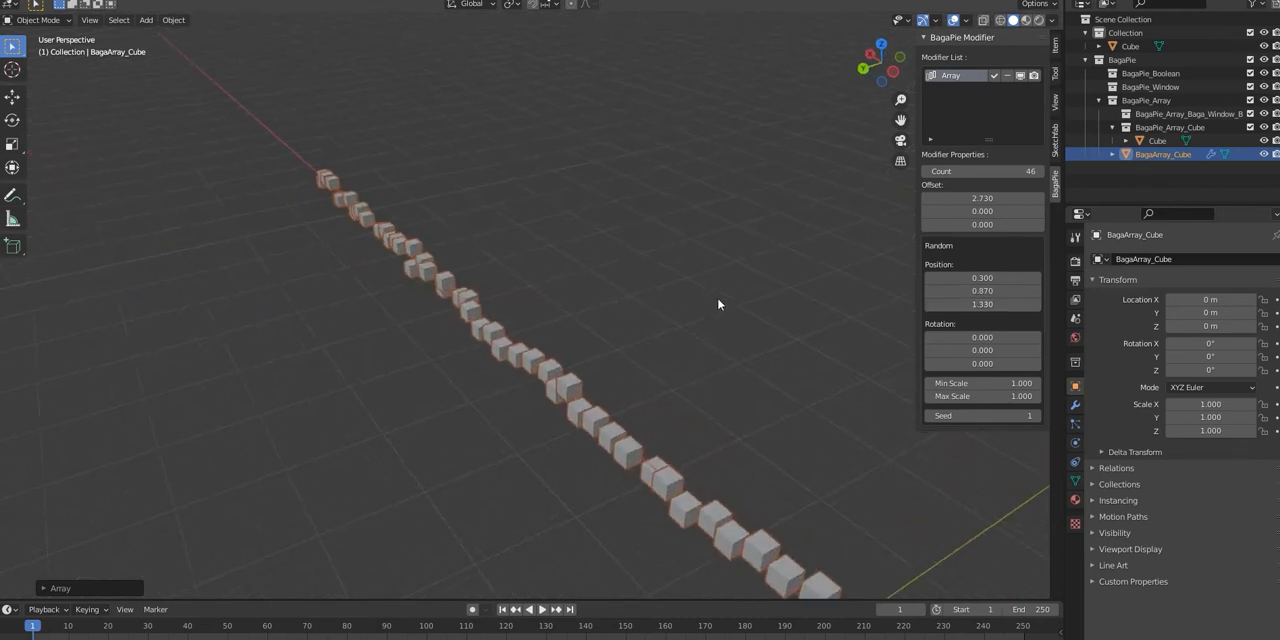
Step: Undo the line array and create a circle array of the cube with a count of 13 and a radius of 5.700
key("ctrl+z")
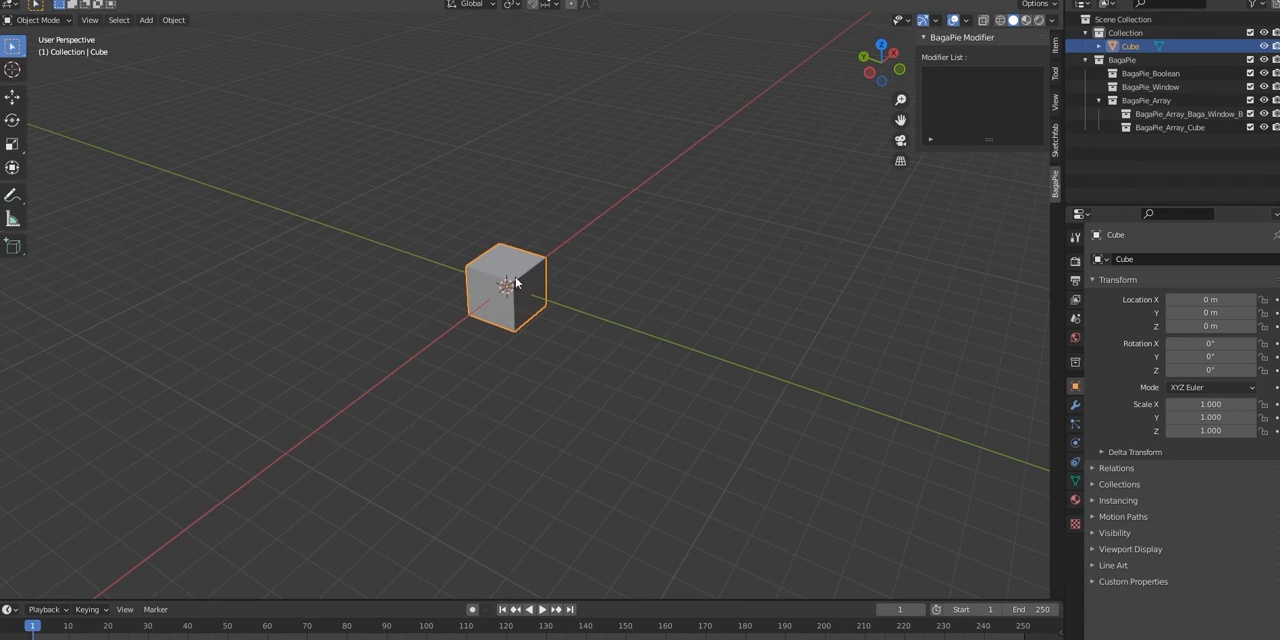
key("j")
left_click(419, 293)
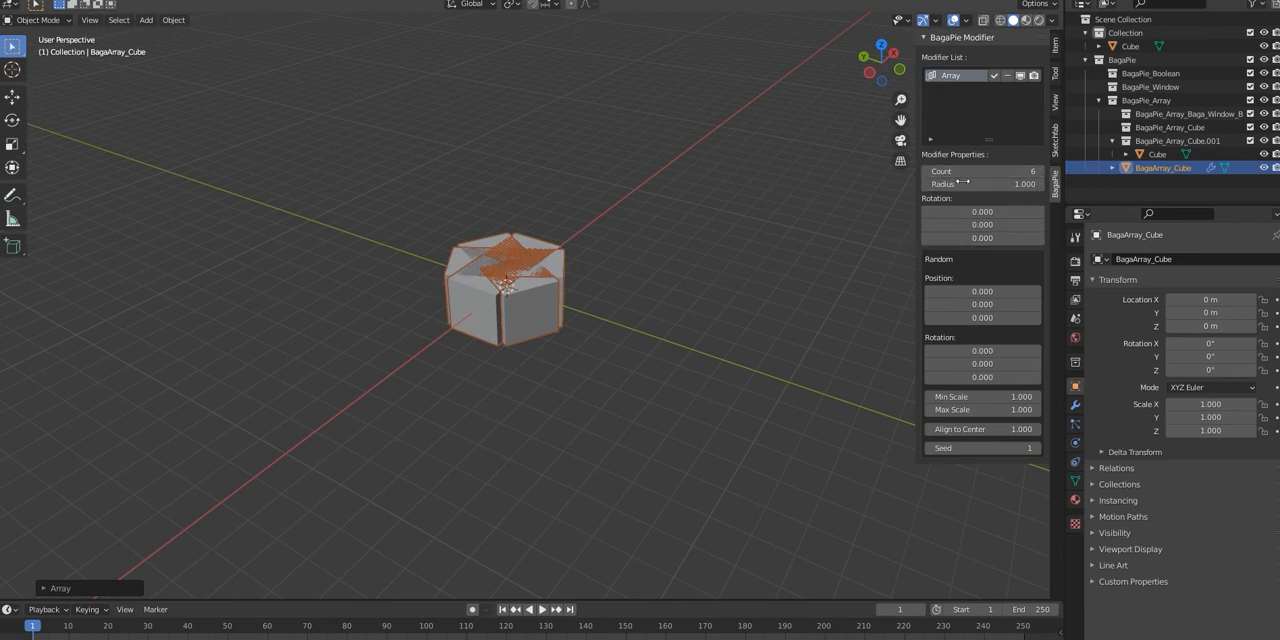
left_click_drag(980, 184, 1068, 184)
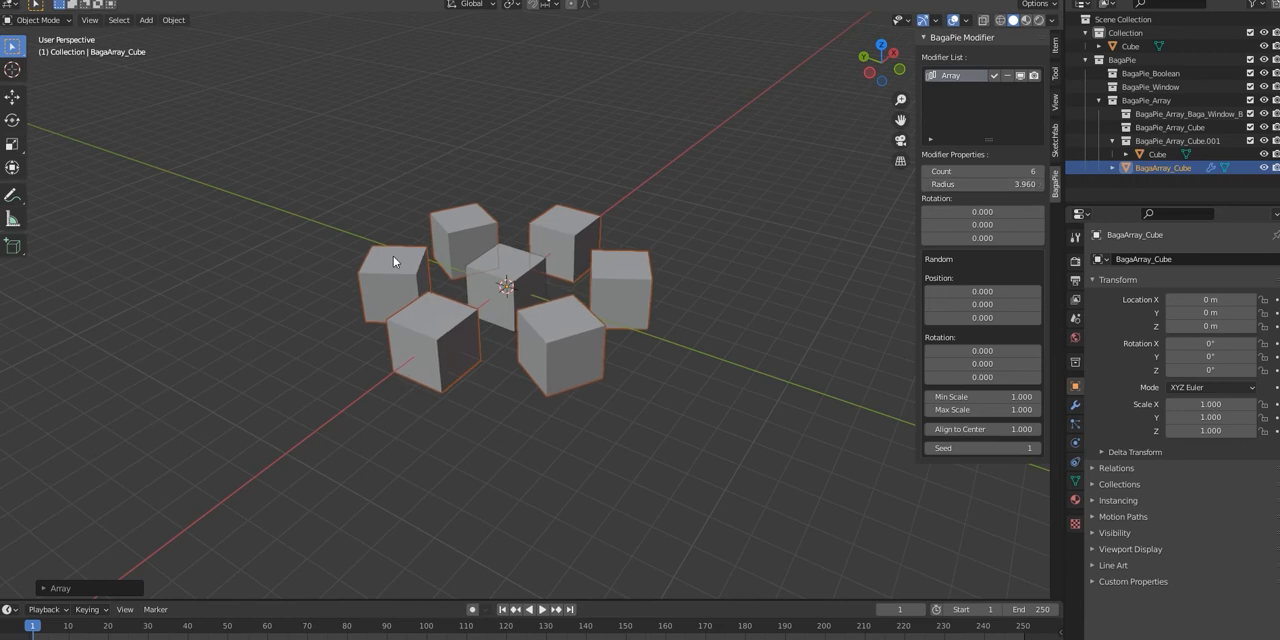
left_click_drag(980, 171, 1040, 184)
scroll(841, 256, "down", 1)
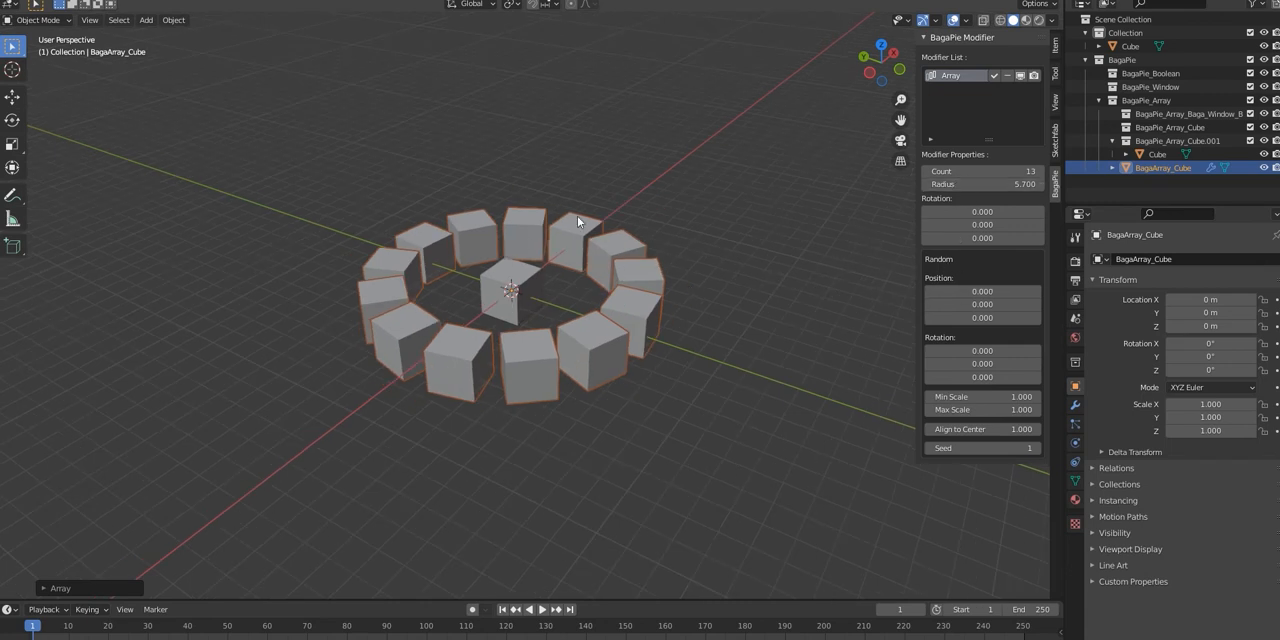
Step: Apply a second circle array to the ring of cubes with a radius of 16.960 and adjust its random X position
key("j")
left_click(437, 307)
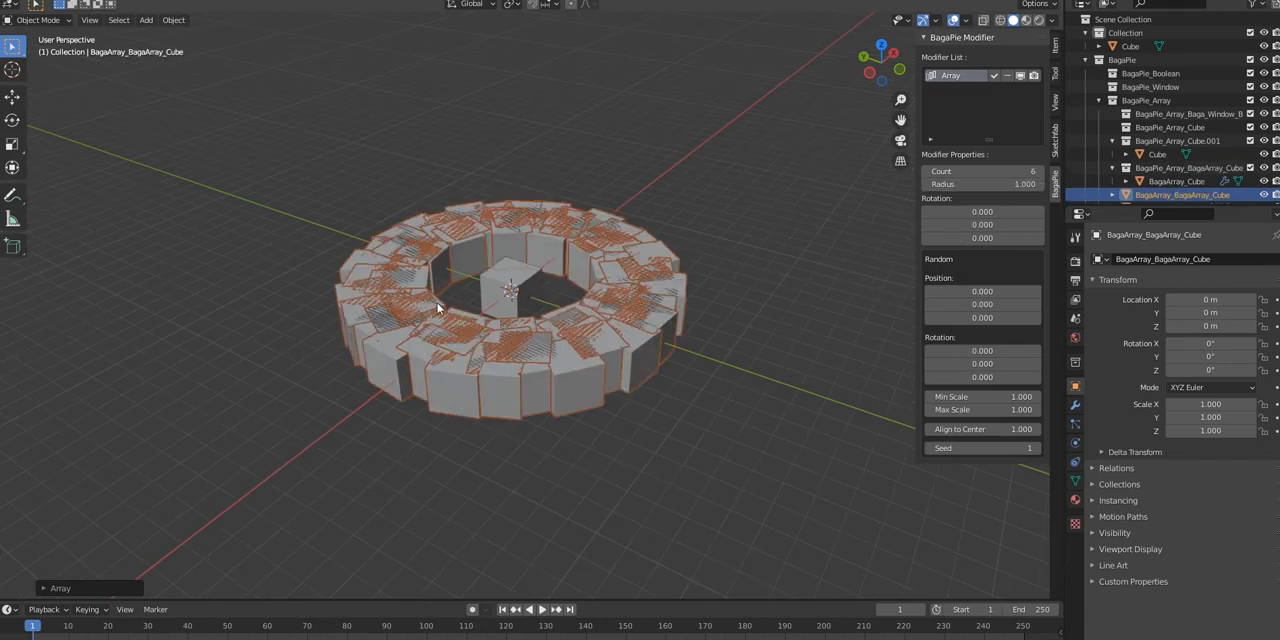
scroll(728, 312, "down", 2)
left_click_drag(958, 187, 1052, 187)
scroll(571, 263, "down", 2)
middle_click_drag(574, 266, 637, 325)
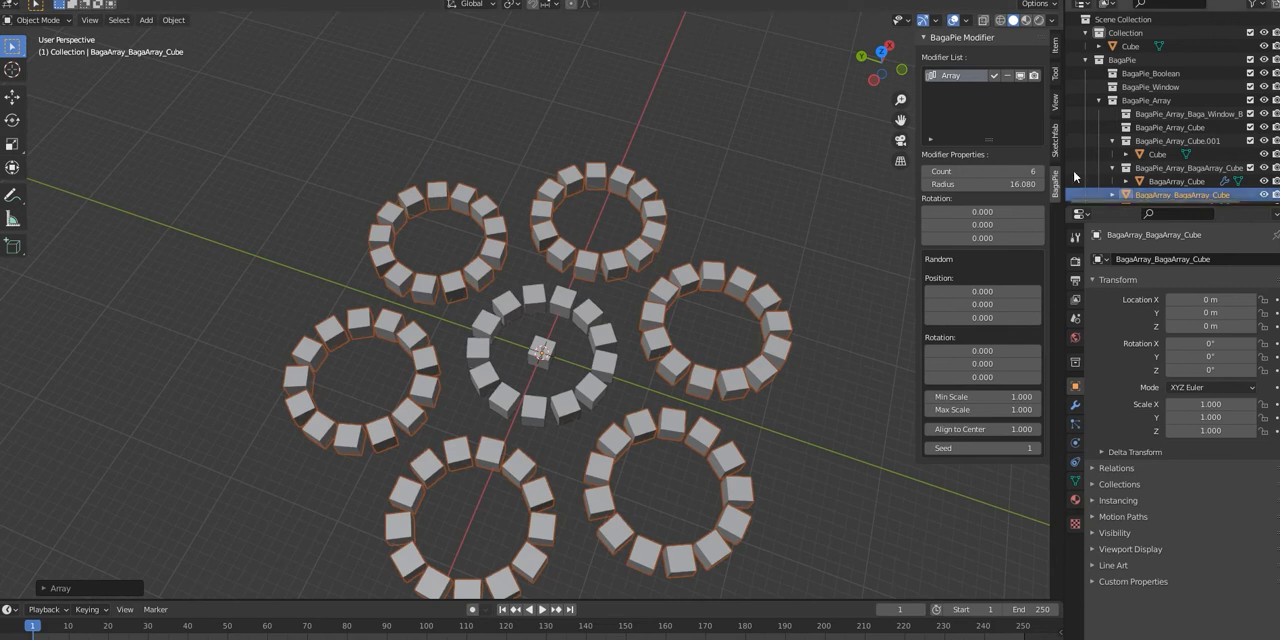
left_click_drag(974, 184, 980, 184)
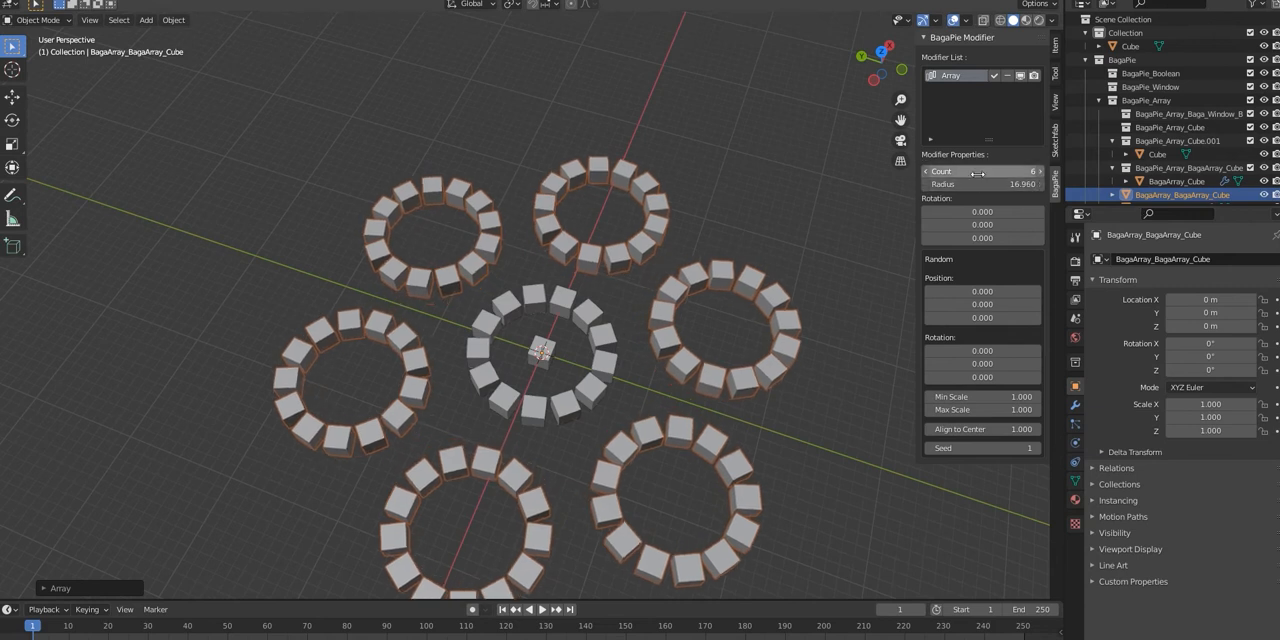
left_click_drag(983, 291, 1003, 291)
middle_click_drag(505, 307, 558, 302)
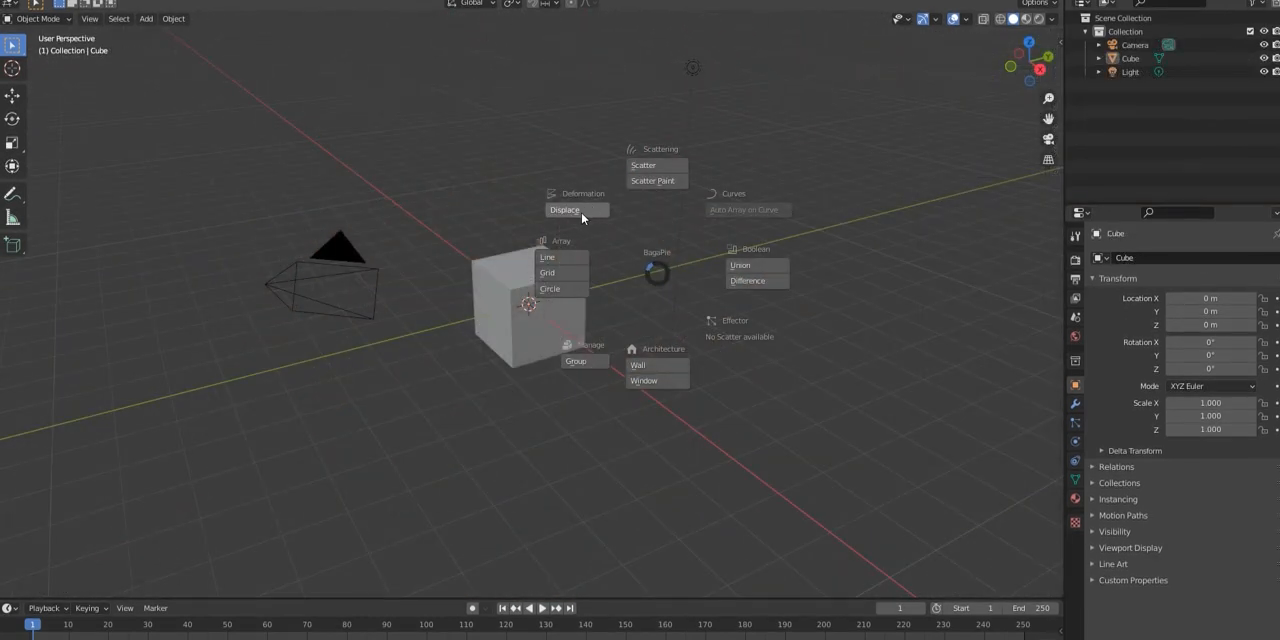
Step: Apply the BagaPie Displace modifier to the default cube and set its strength to -1.600
left_click(575, 216)
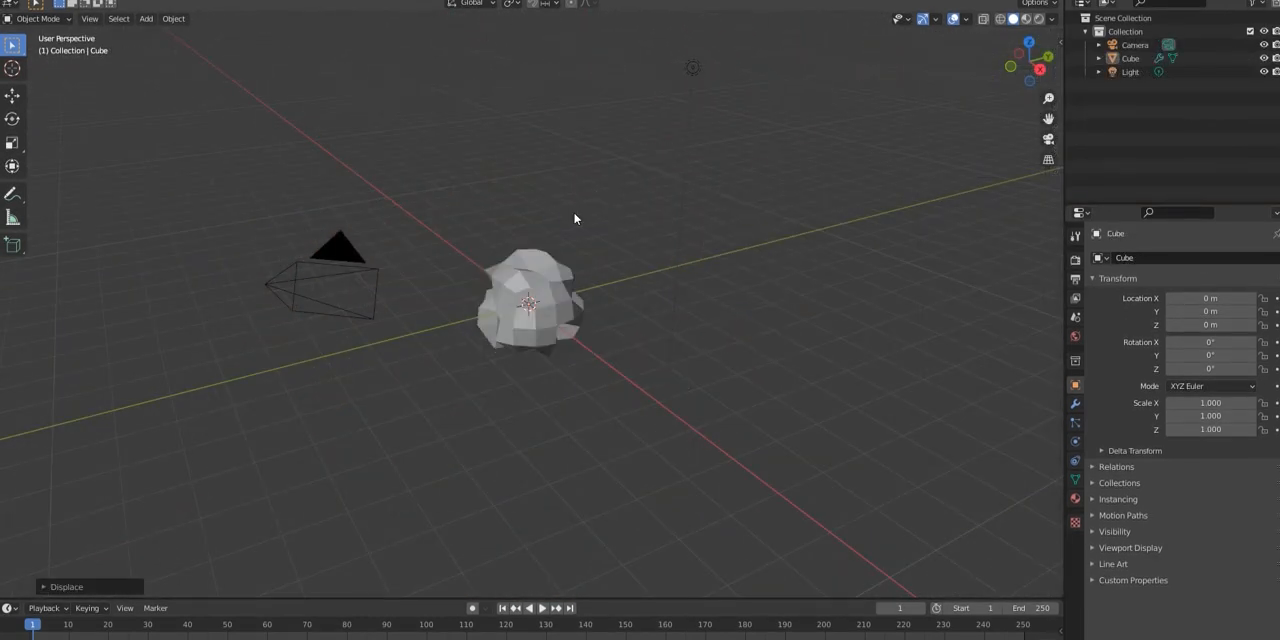
middle_click_drag(608, 256, 567, 252)
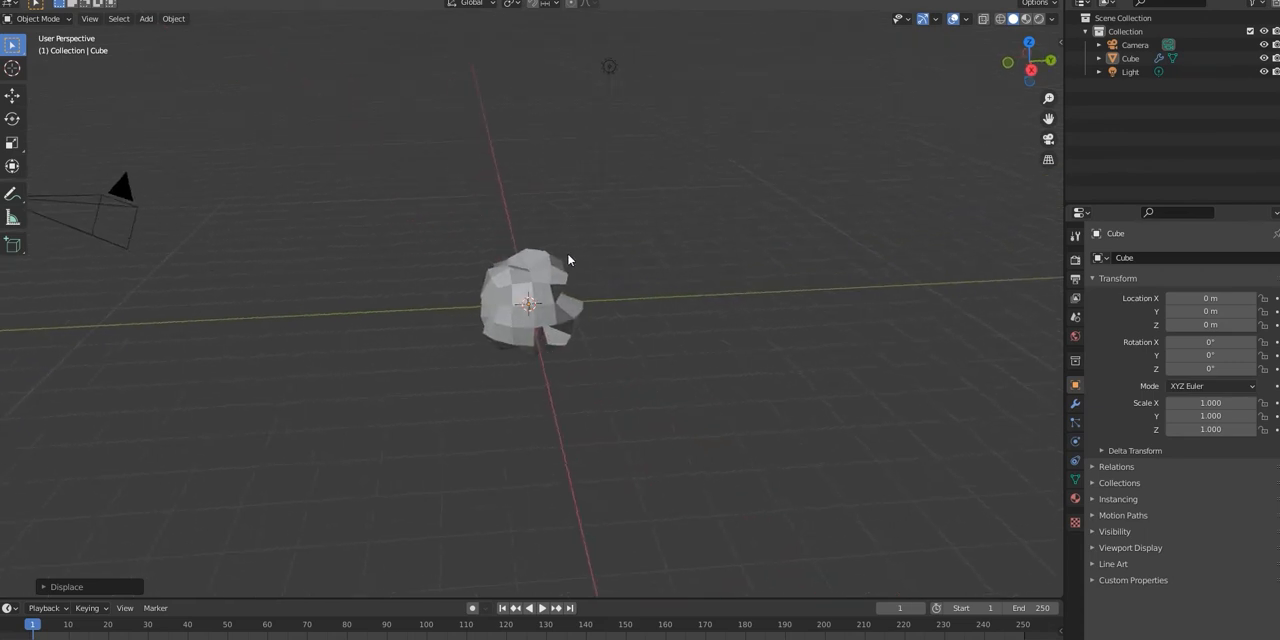
left_click(1060, 38)
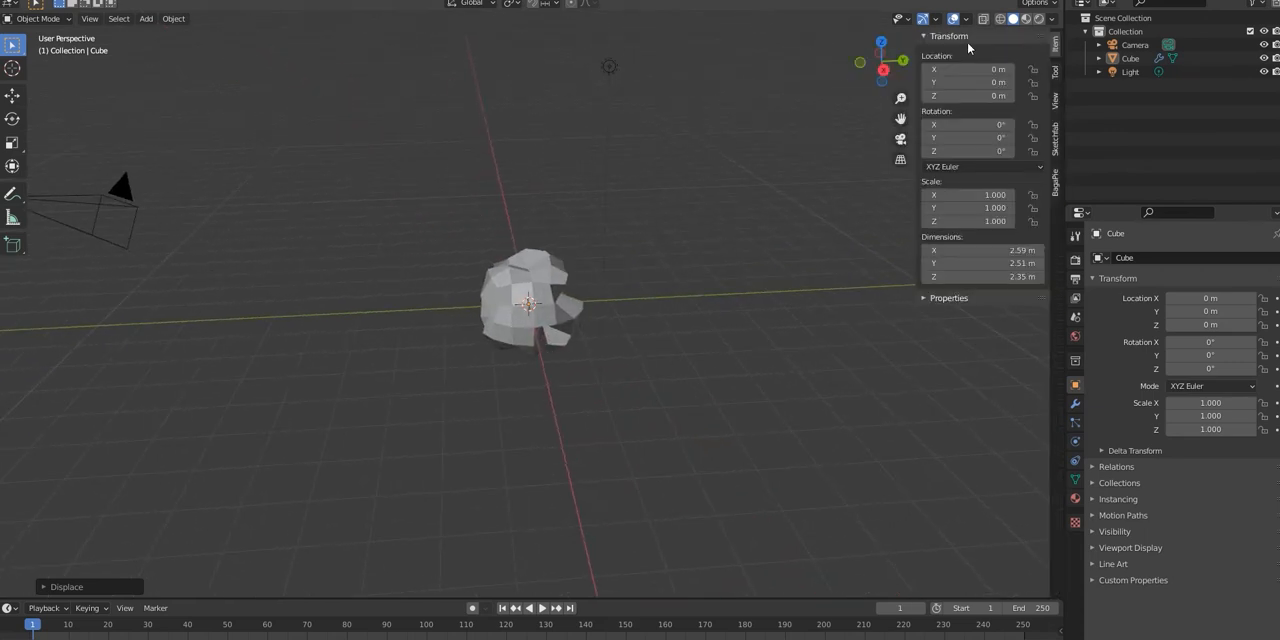
left_click(1055, 180)
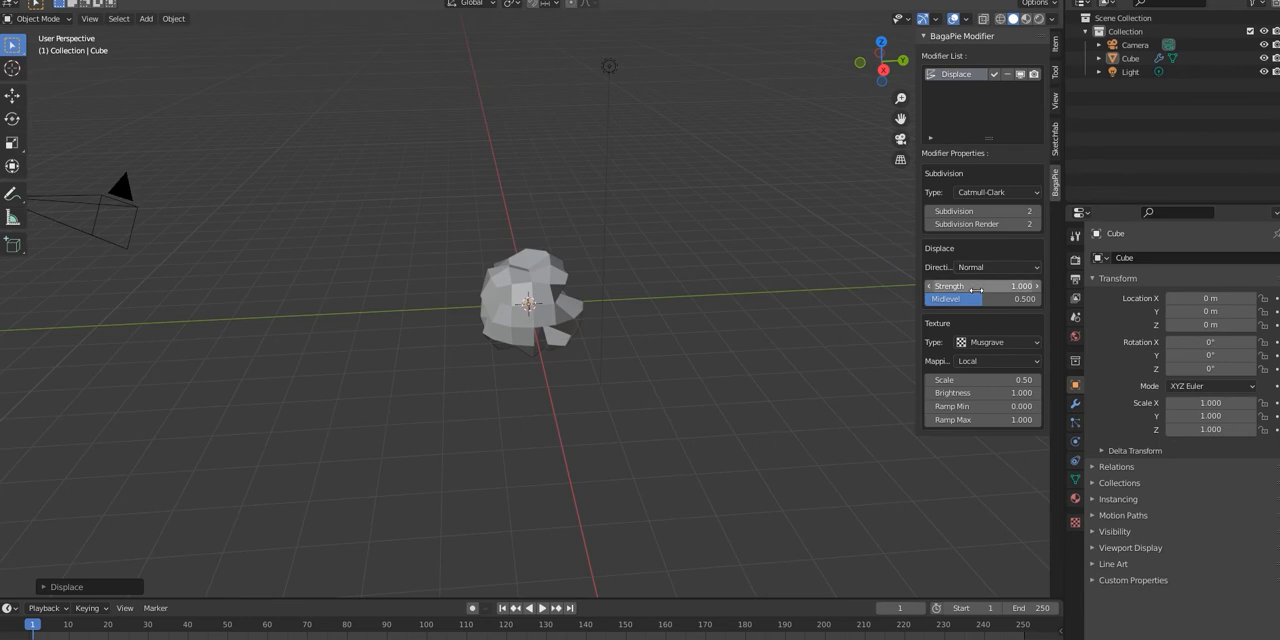
mouse_move(972, 286)
left_mouse_down()
mouse_move(1034, 286)
mouse_move(982, 286)
left_mouse_up()
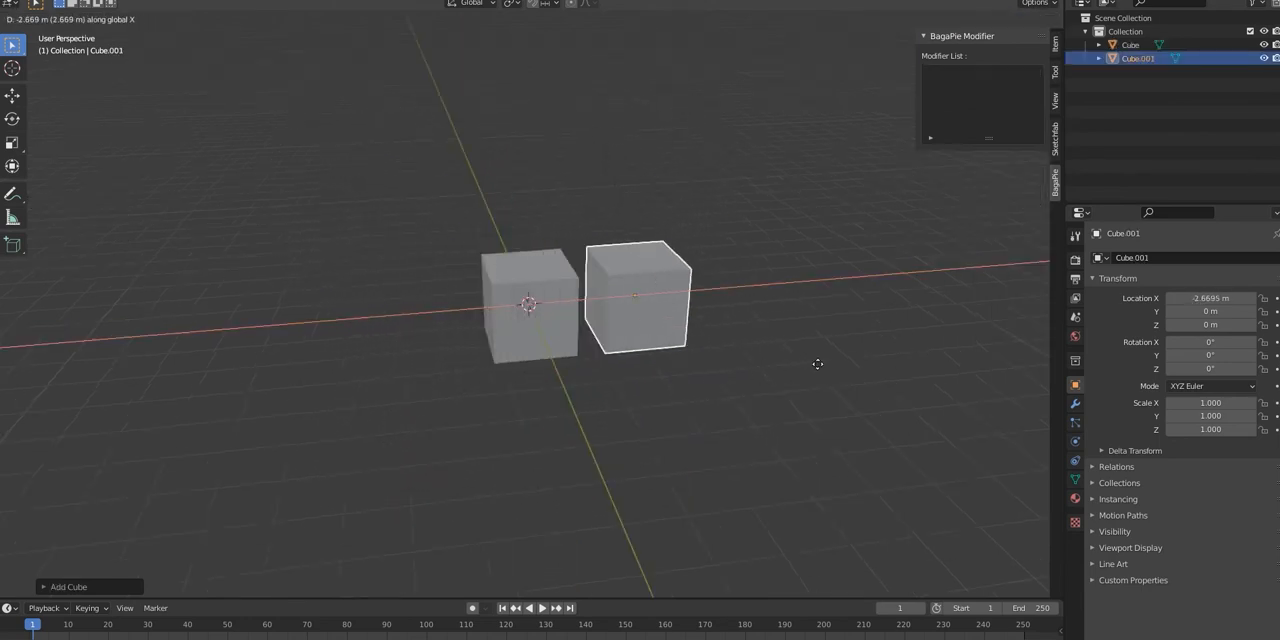
Step: Select both cubes and combine them into a BagaPie group
left_click(894, 366)
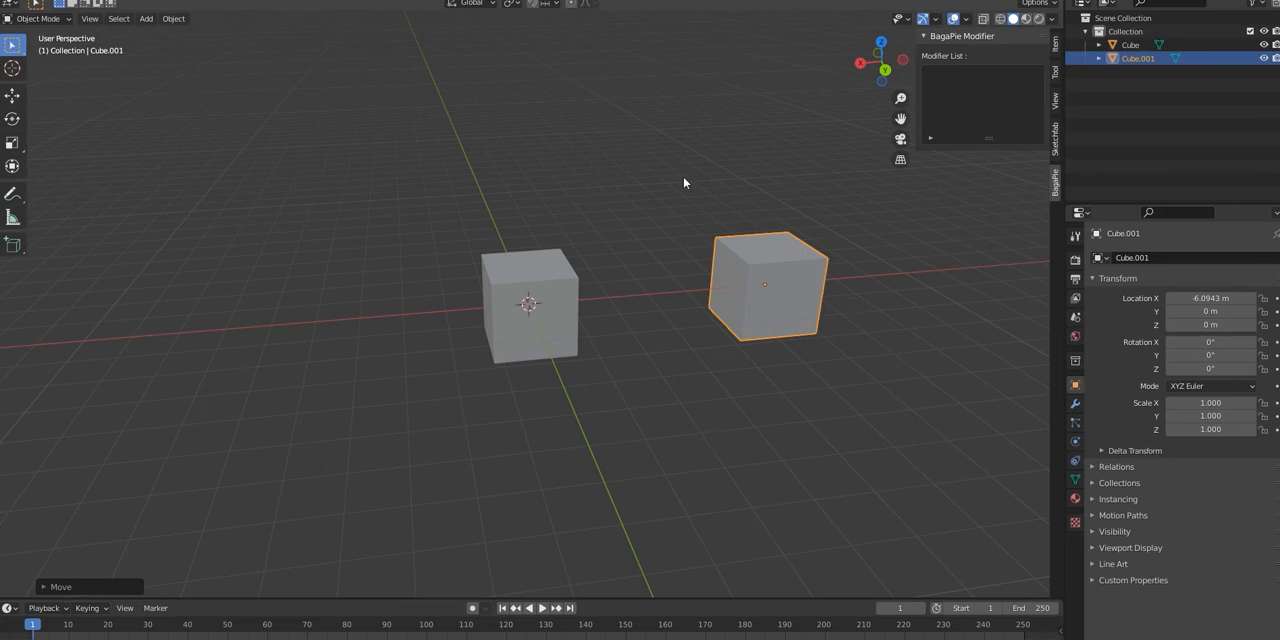
key("j")
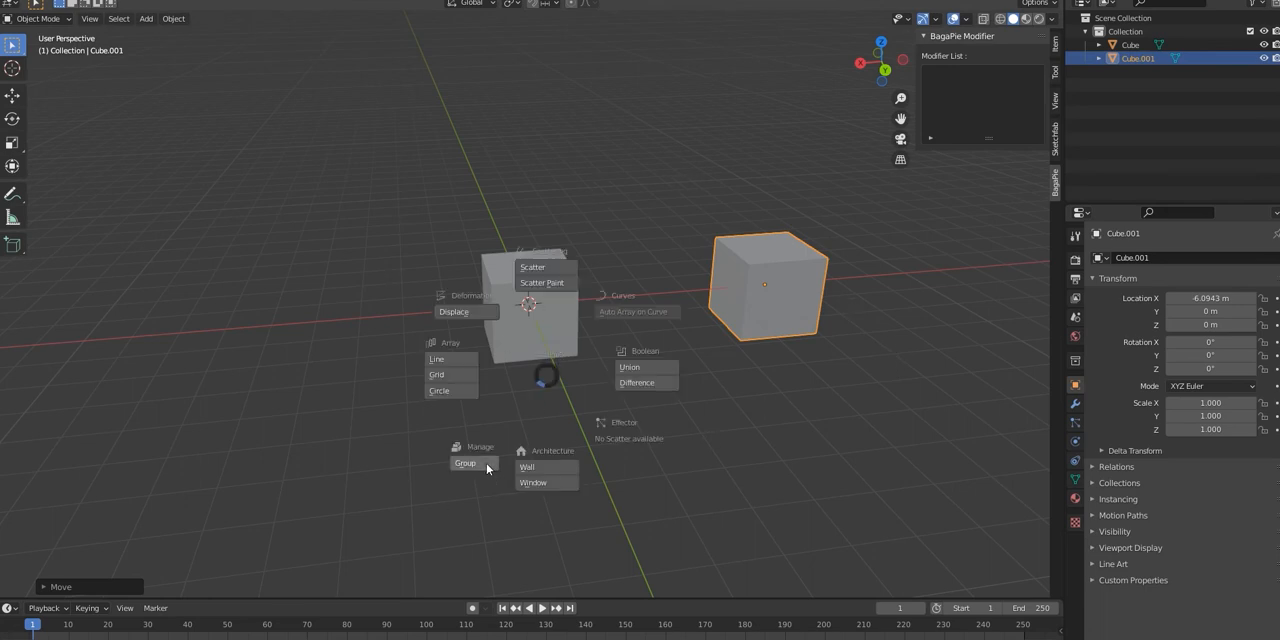
left_click(551, 375)
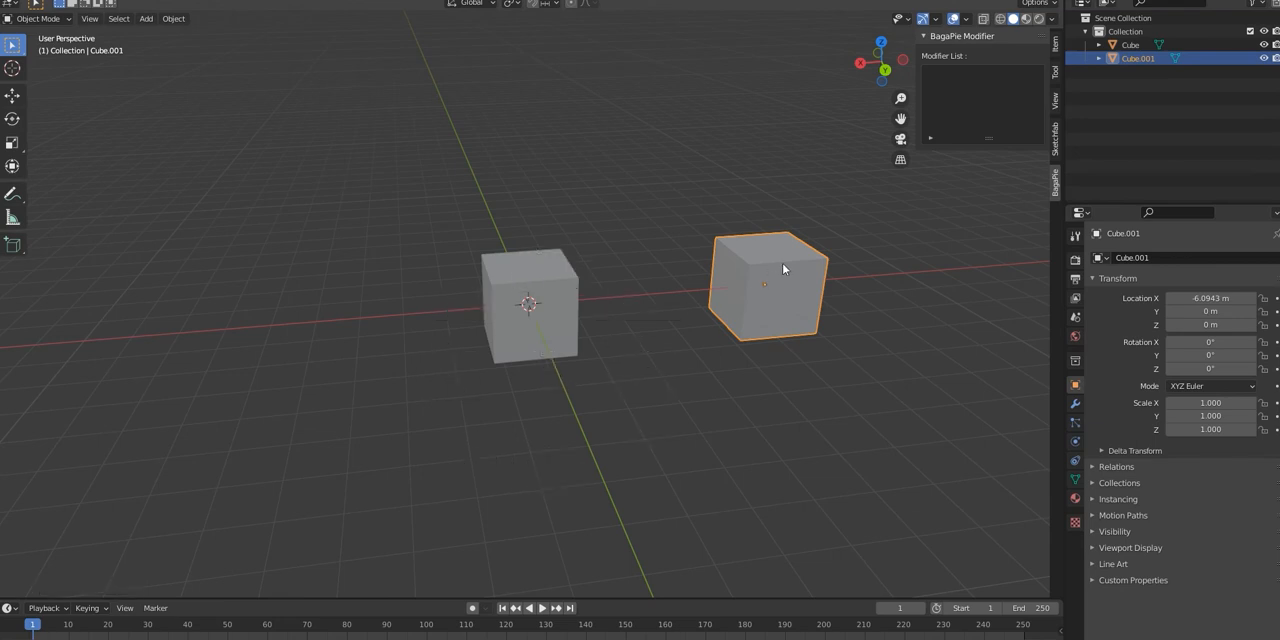
left_click(511, 317, "shift")
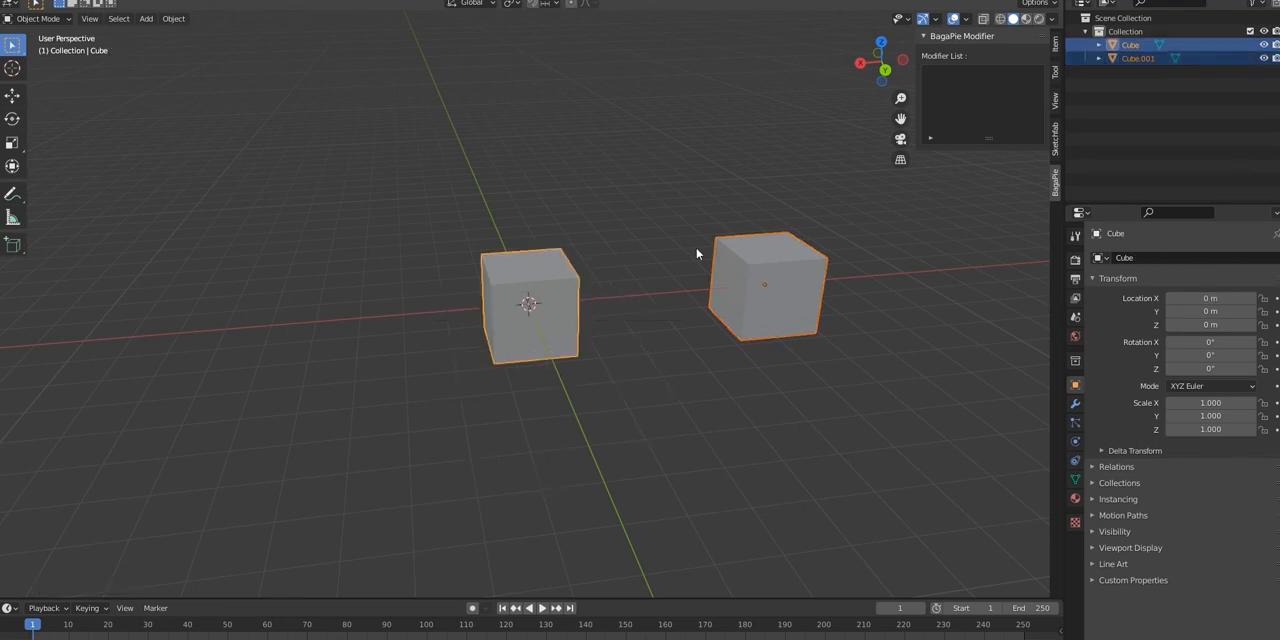
key("j")
left_click(617, 341)
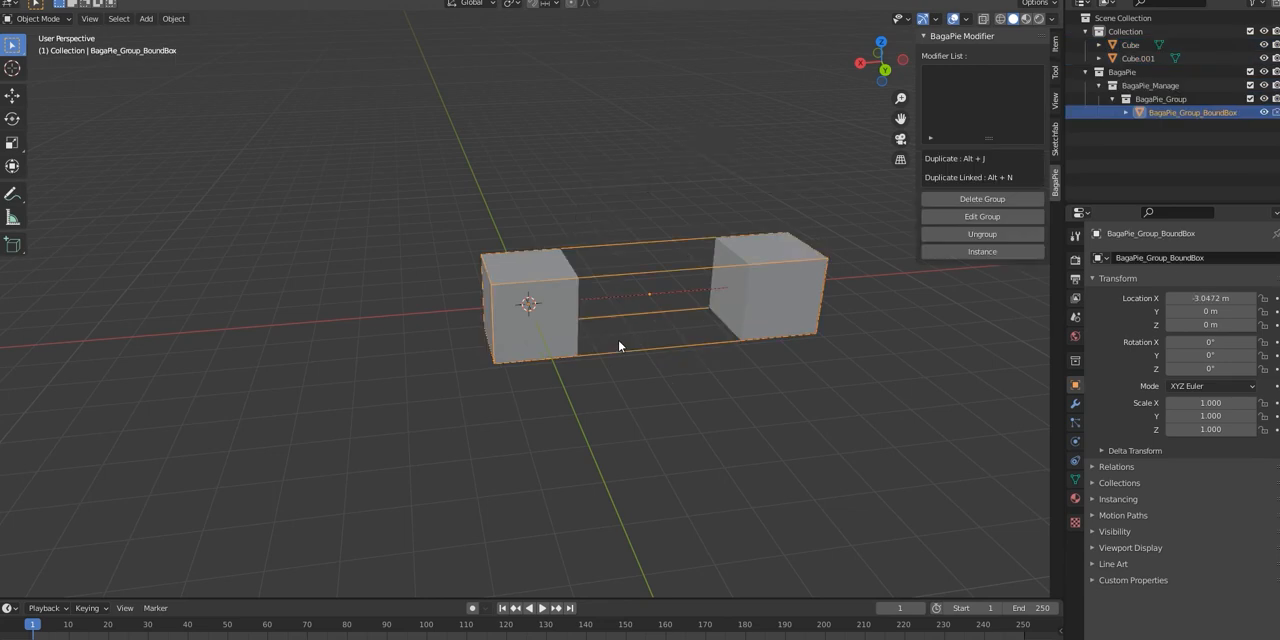
Step: Move the grouped cubes freely to a new place in the scene
key("g")
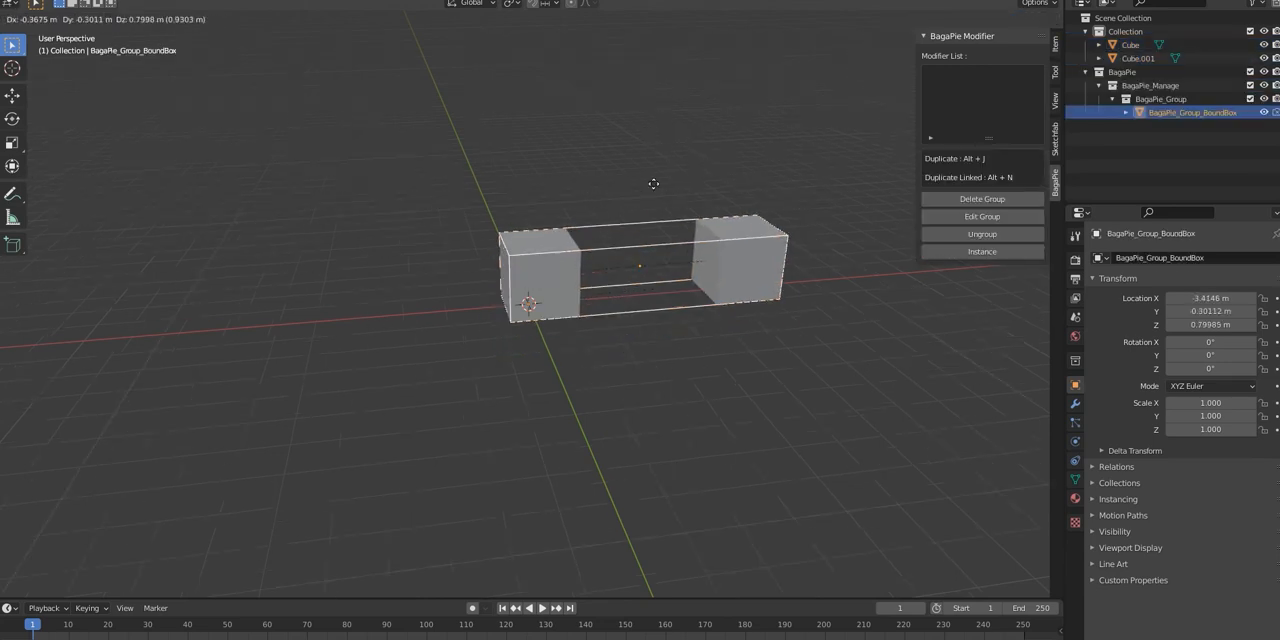
left_click(572, 275)
middle_click_drag(1020, 358, 39, 352)
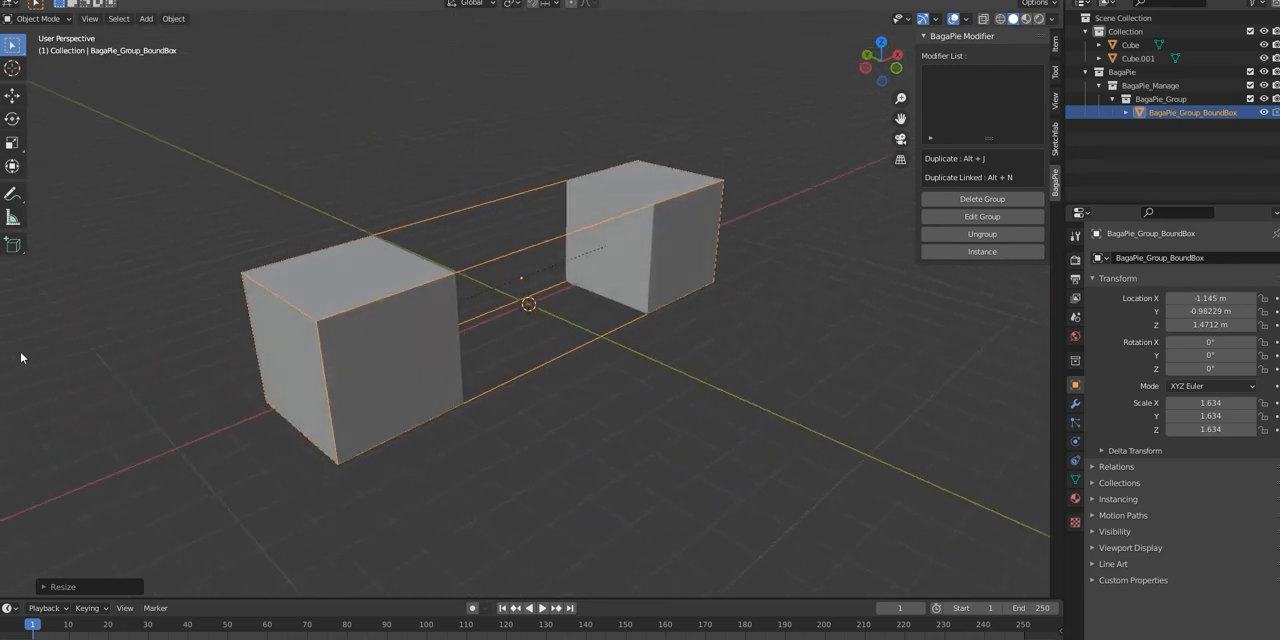
middle_click_drag(279, 318, 365, 313)
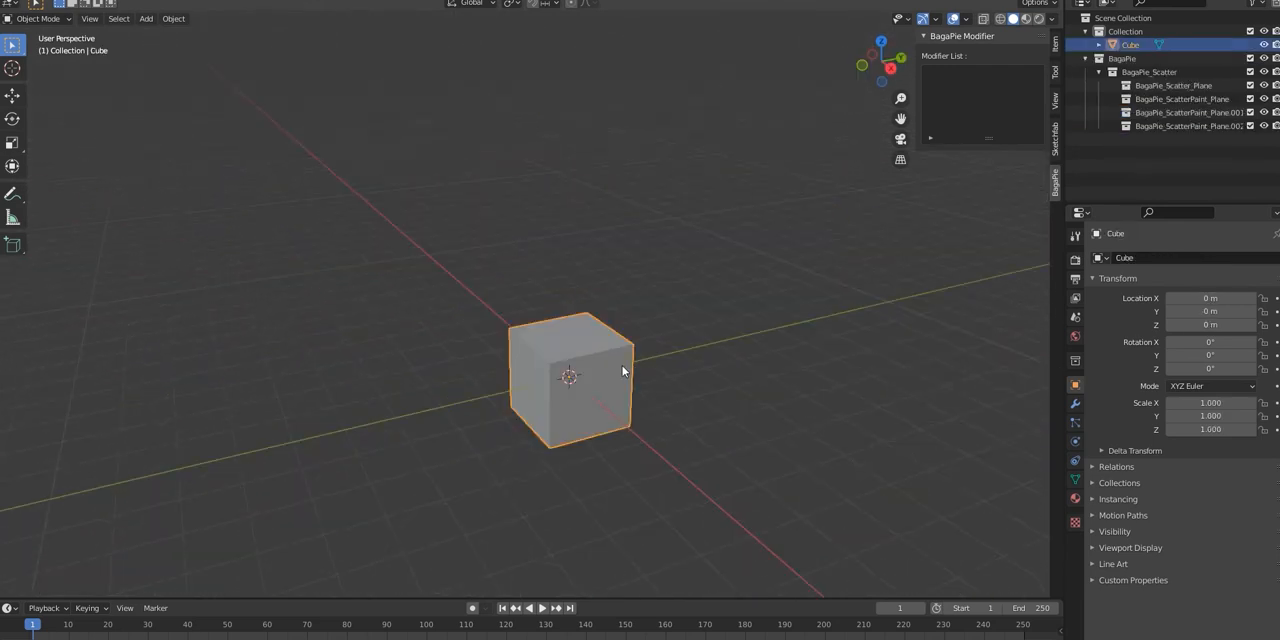
Step: Add a mesh plane at the cube's location and scale it up to about 4.27
key("ctrl+j")
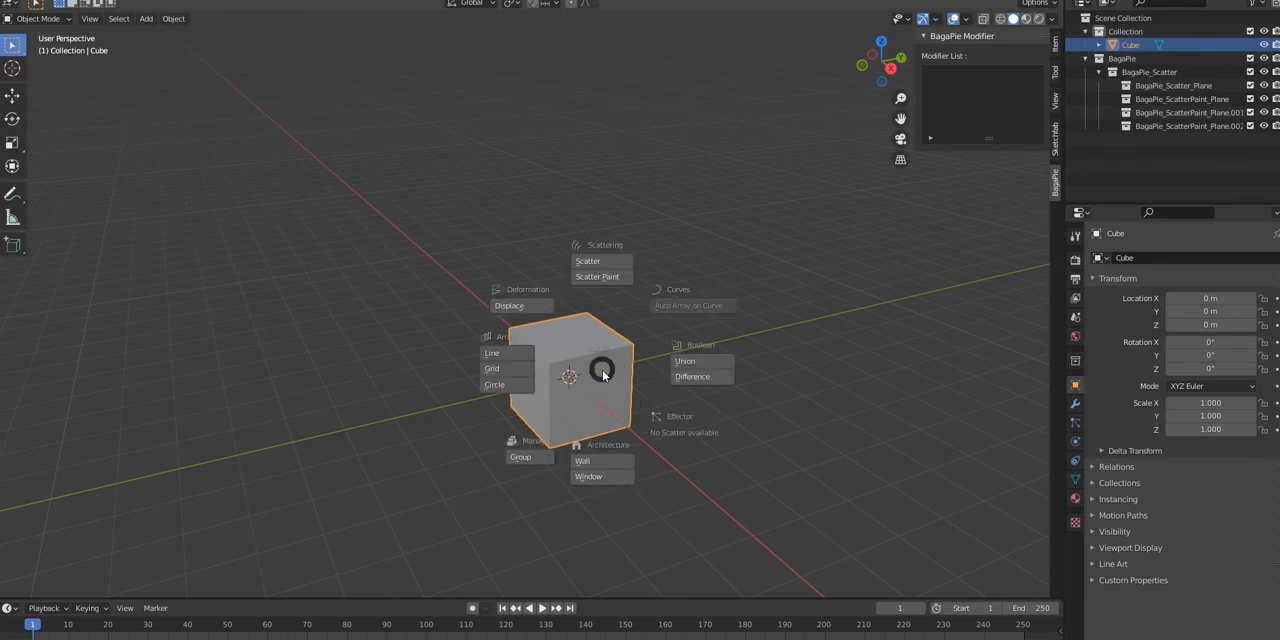
key("Escape")
key("shift+a")
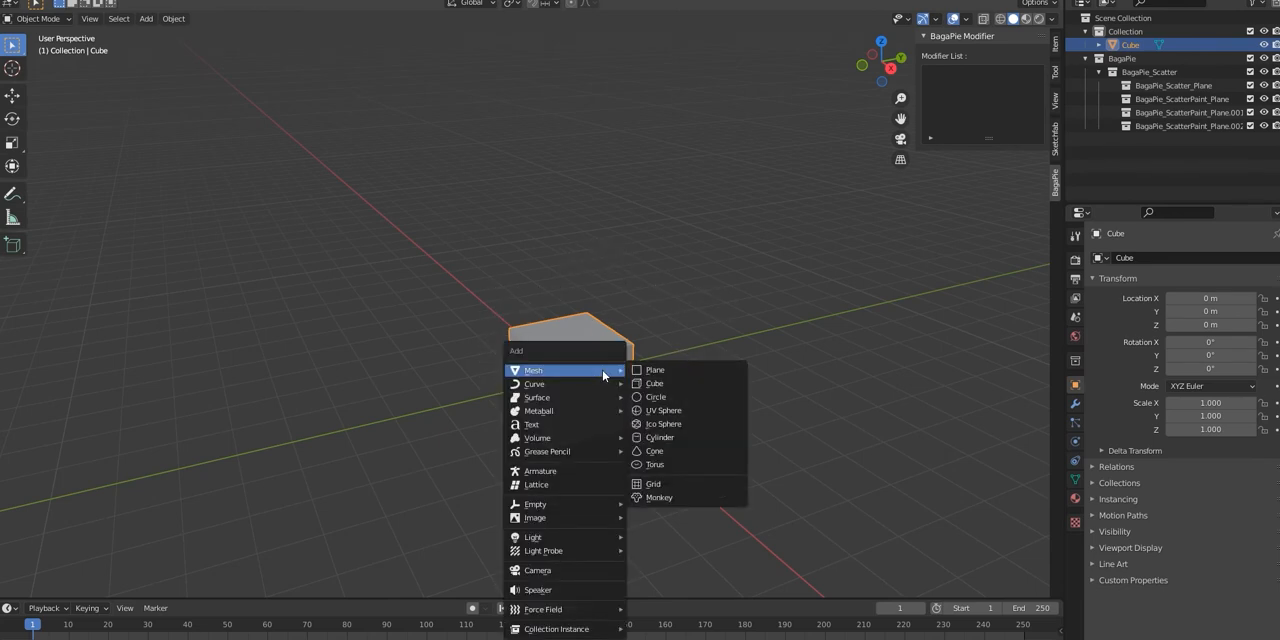
left_click(682, 372)
key("s")
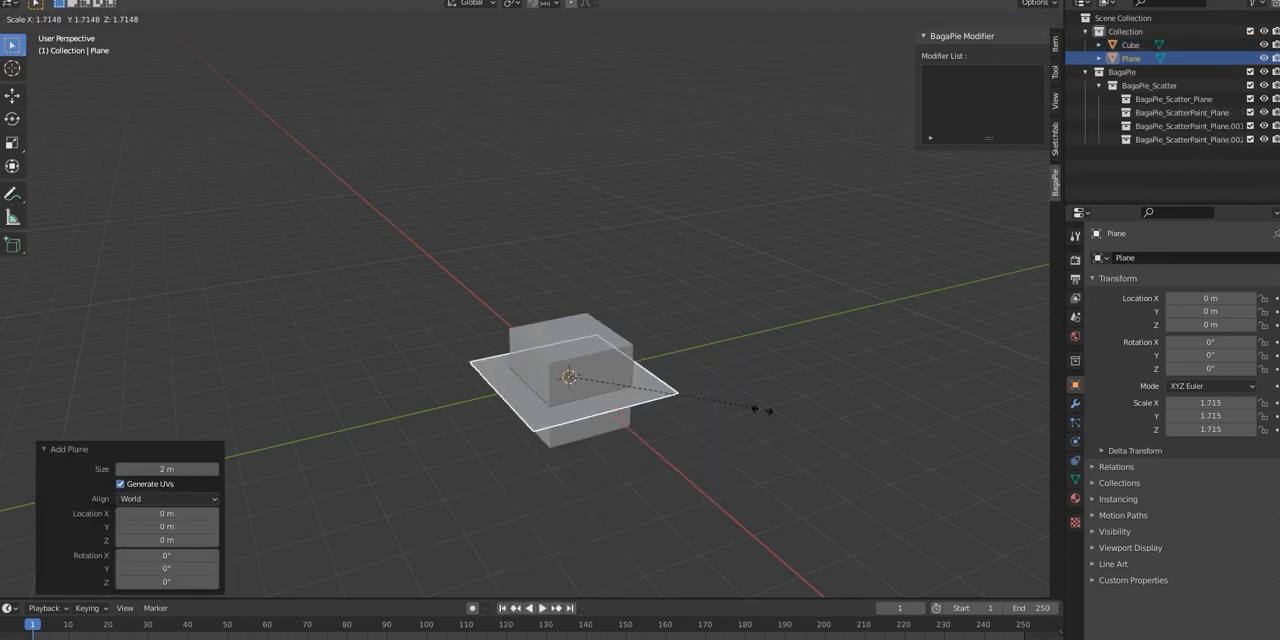
left_click(849, 434)
Step: Move the plane about 7.36 m along the Y axis, clear of the cube
key("g")
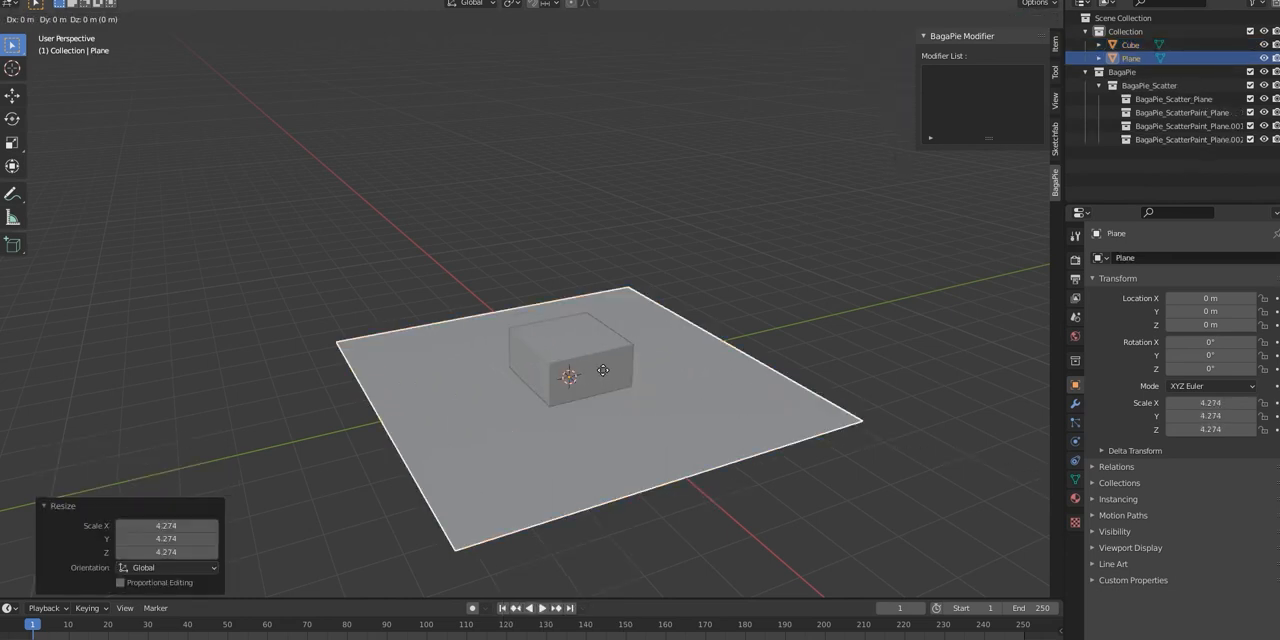
key("y")
left_click(806, 271)
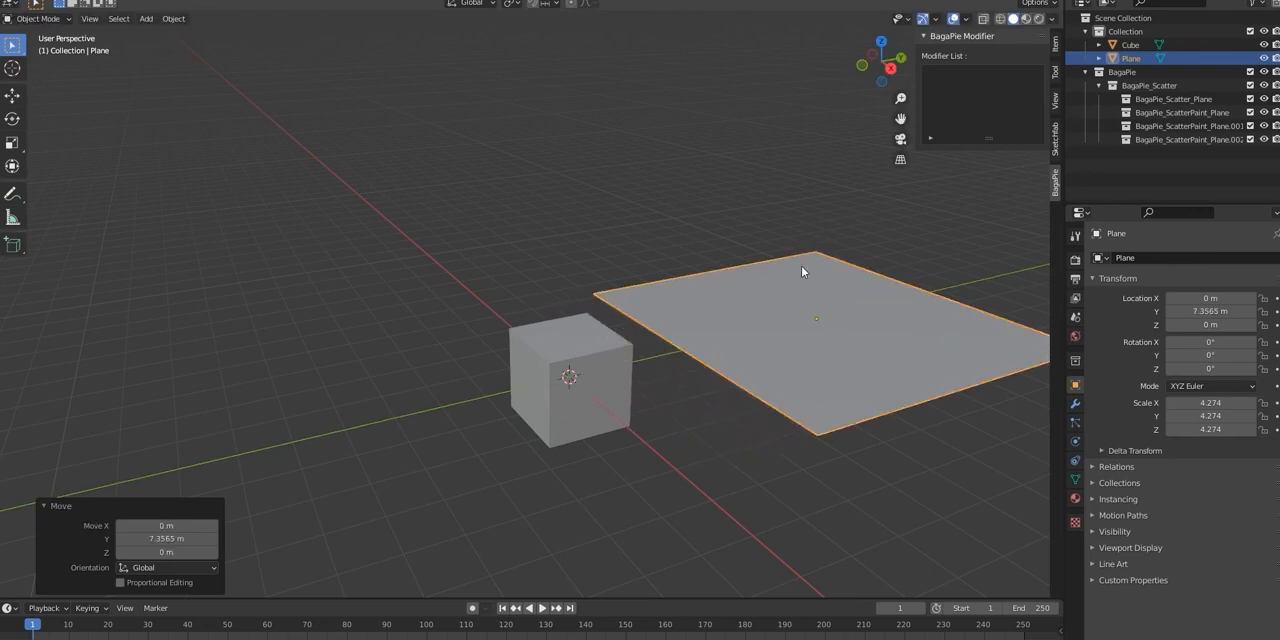
Step: Scatter the cube over the plane with BagaPie Scatter, keeping the plane as the active object
left_click(688, 425)
left_click(589, 384)
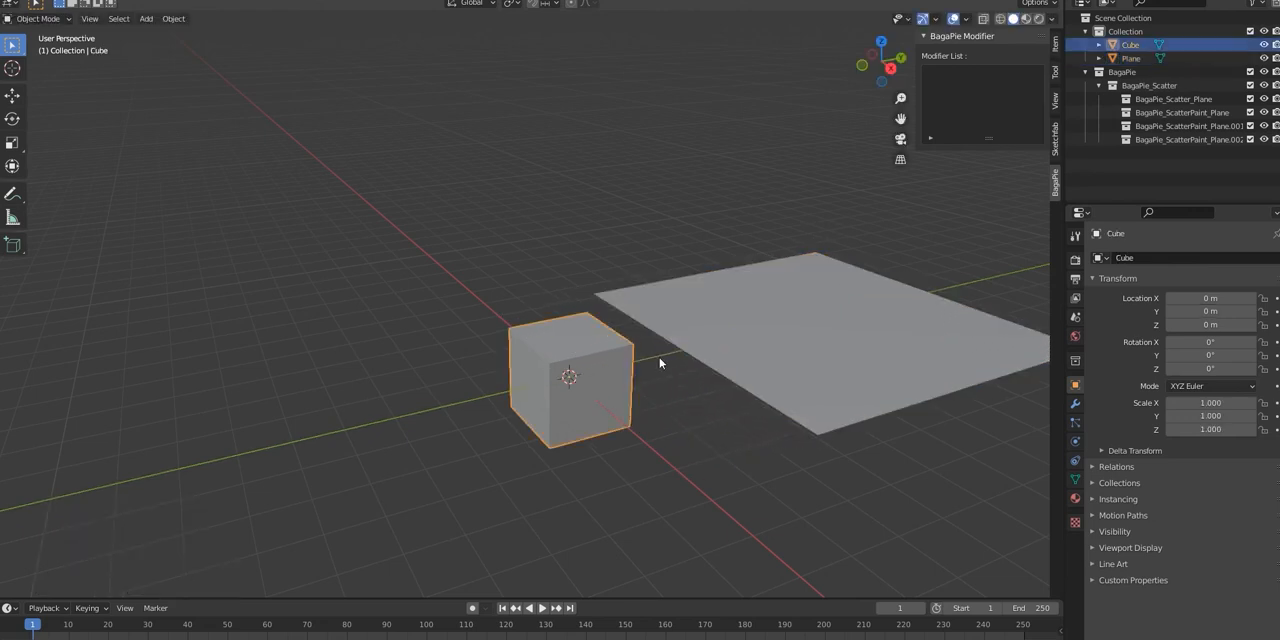
left_click(825, 309, "shift")
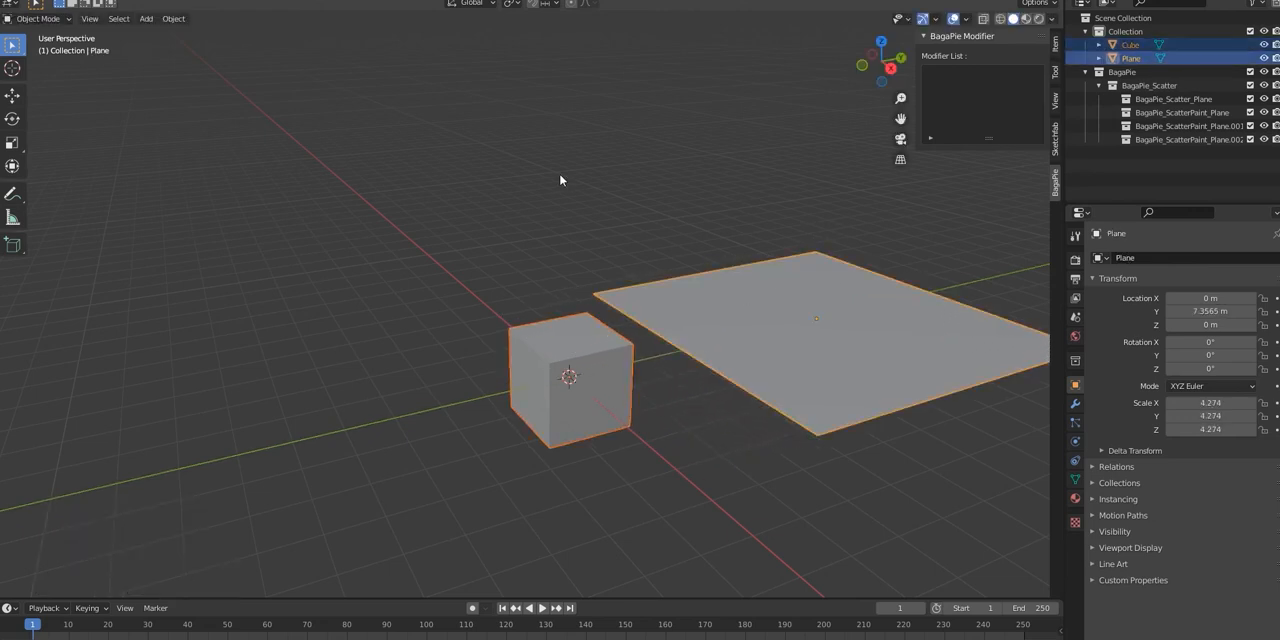
key("j")
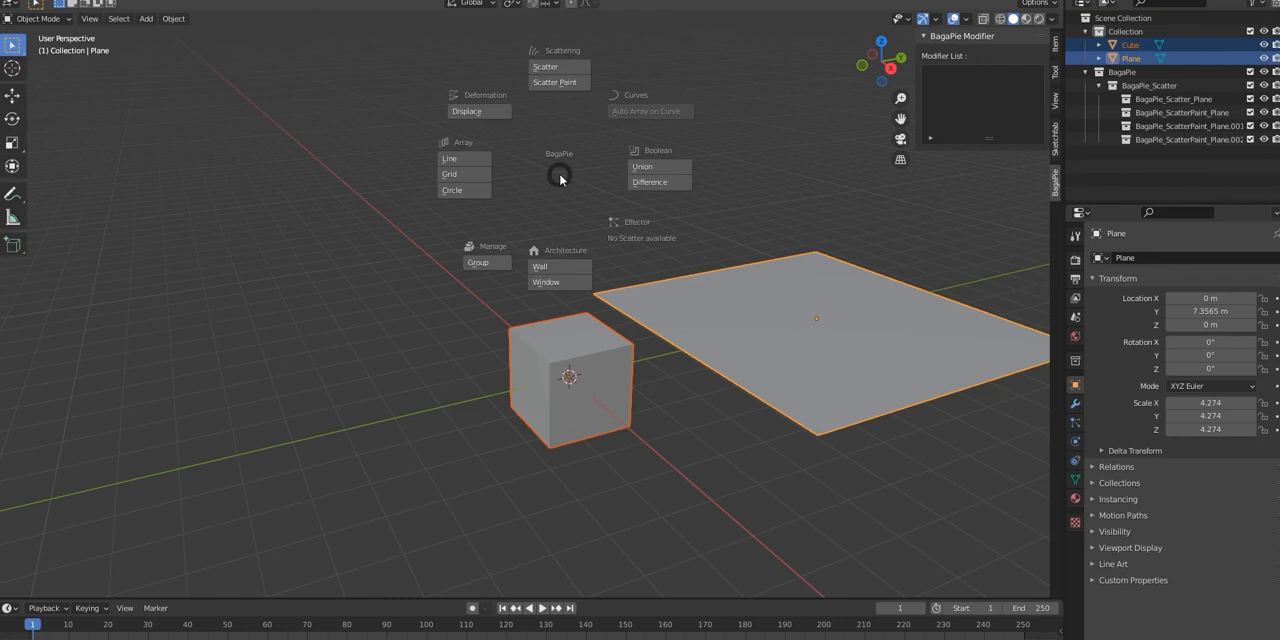
left_click(548, 67)
middle_click_drag(794, 311, 887, 327)
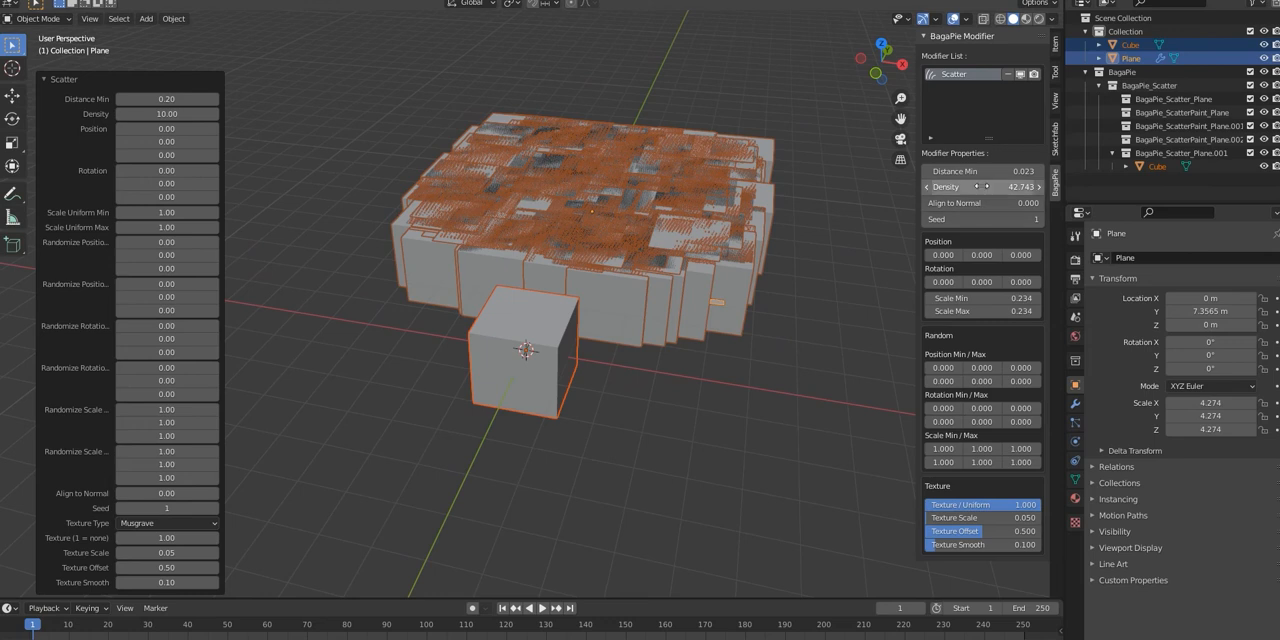
Step: Set the scatter's density to 1.453 and its minimum distance to 0.803
left_click_drag(996, 189, 587, 189)
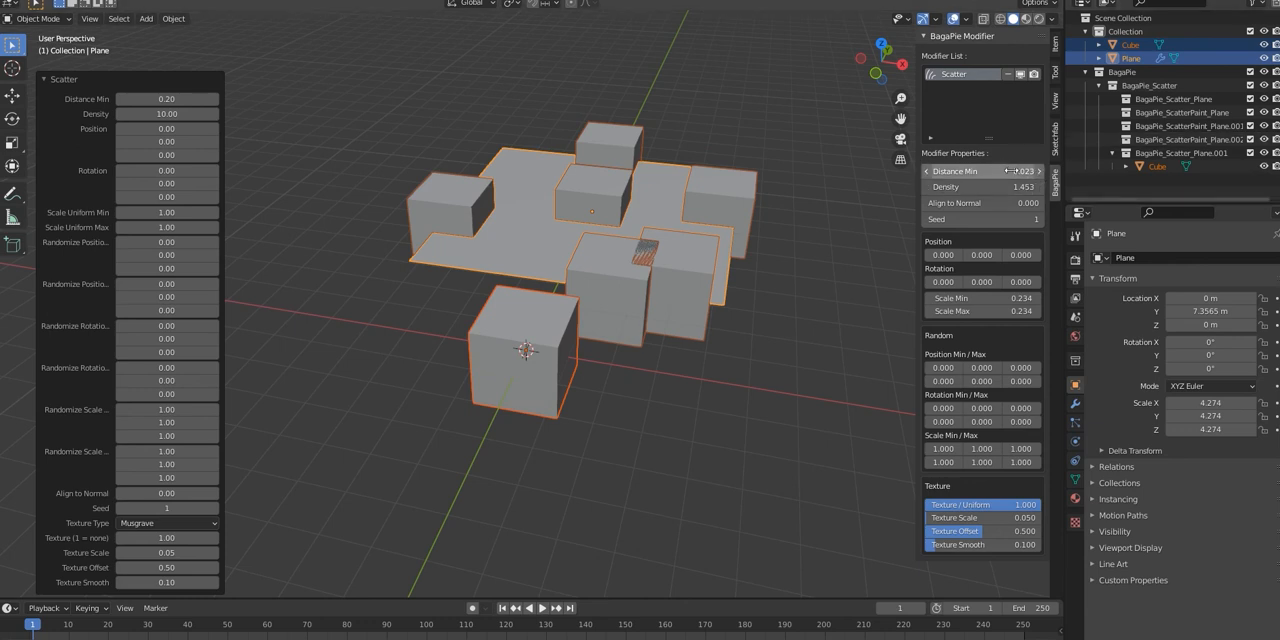
left_click_drag(980, 171, 1015, 171)
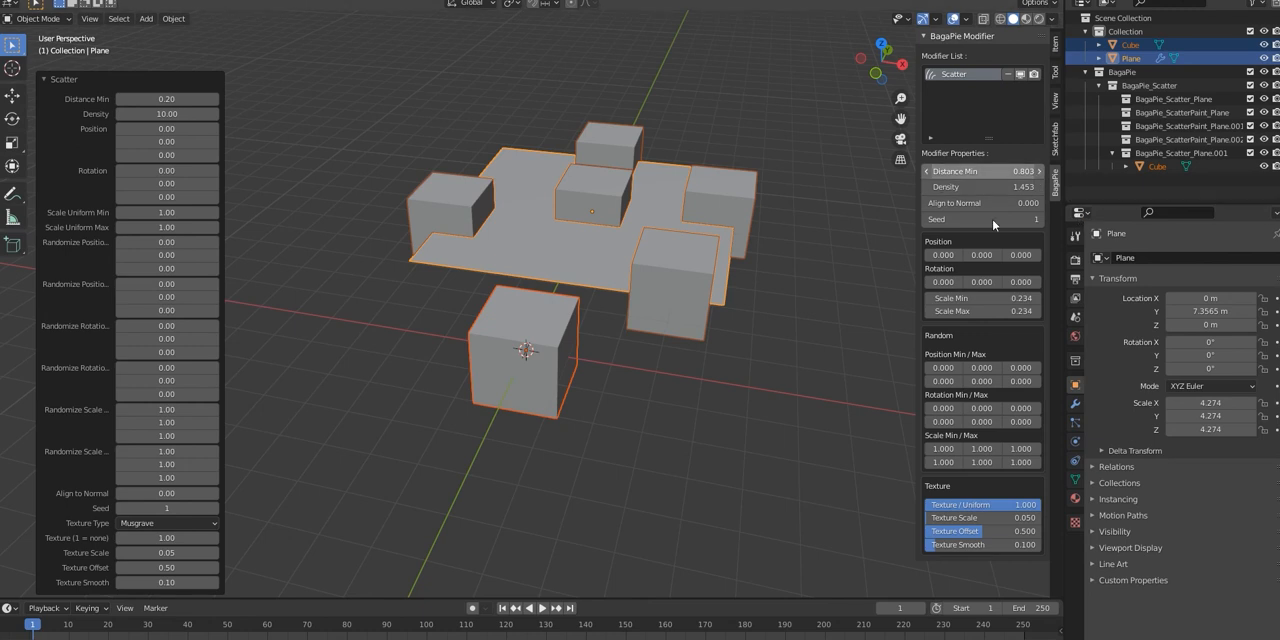
middle_click_drag(712, 233, 703, 300)
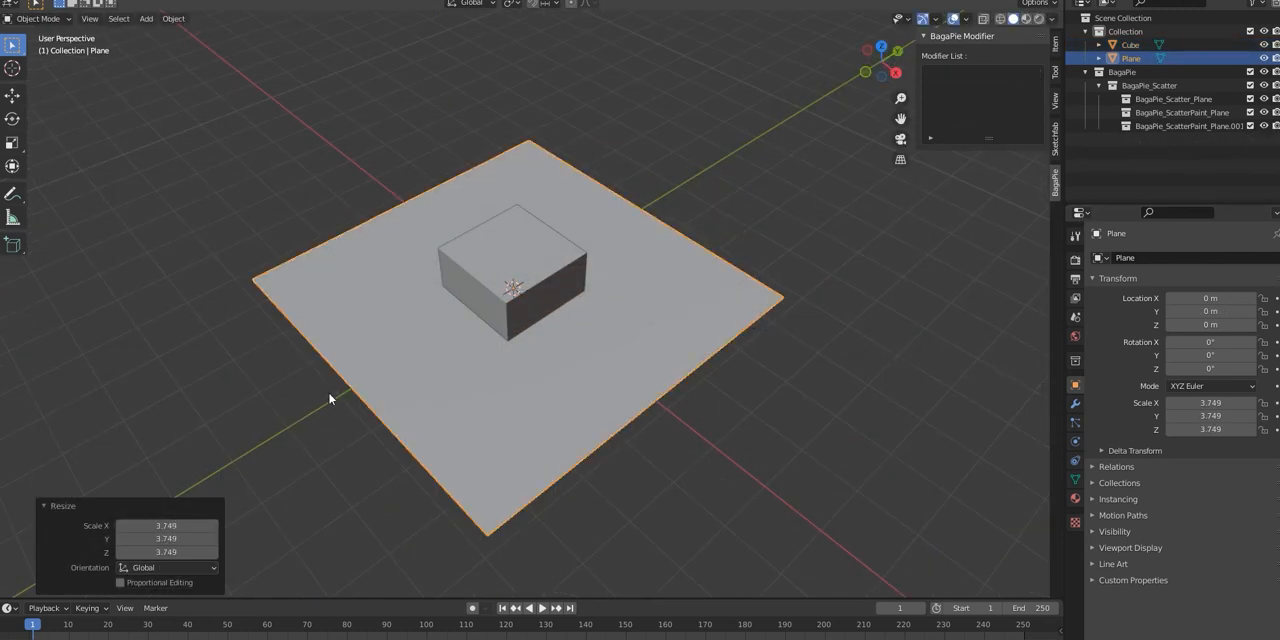
Step: Move the new scene's plane about 7.12 m along the Y axis, away from the cube
key("g")
key("y")
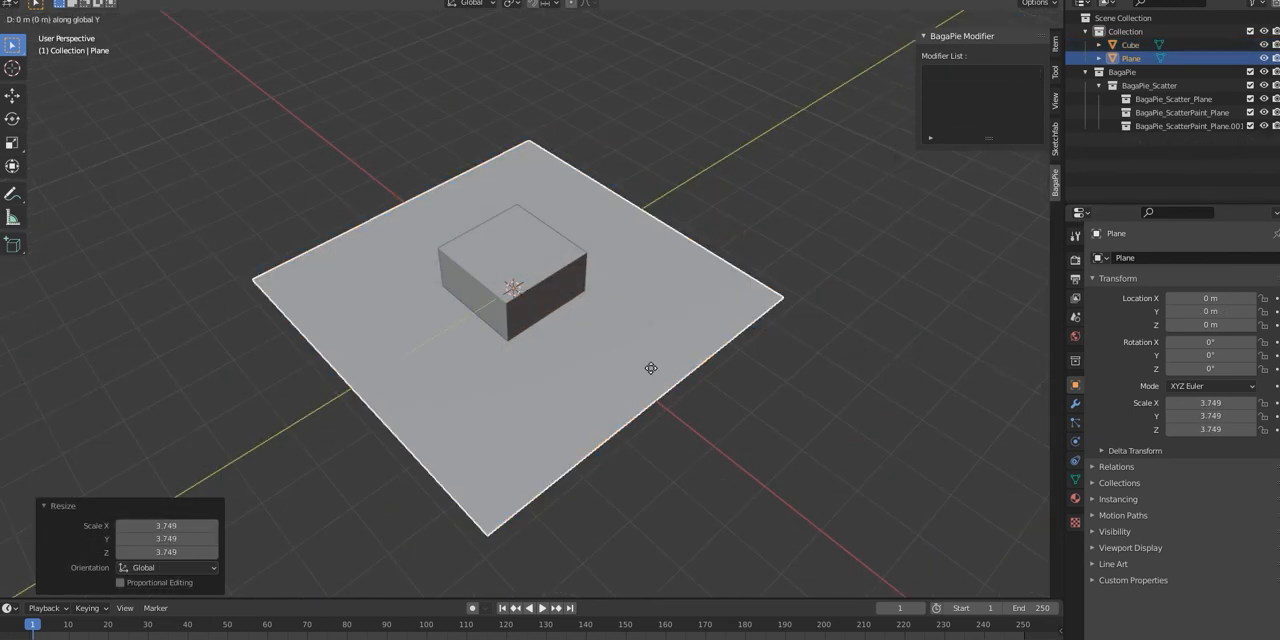
left_click(794, 163)
Step: Scale the cube at the origin down to about 0.26
left_click(476, 300)
key("s")
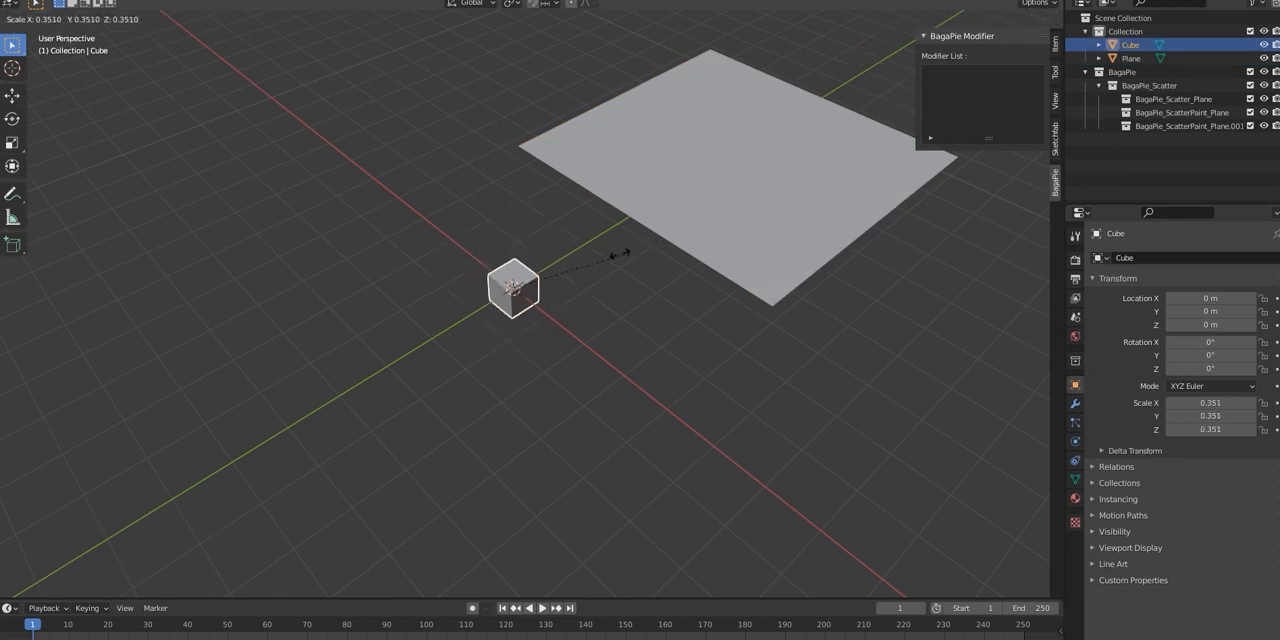
left_click(582, 280)
left_click(647, 337)
middle_click_drag(648, 337, 705, 269)
Step: Subdivide the plane's mesh in Edit Mode, raising the number of cuts to form a fine grid
left_click(712, 258)
key("Tab")
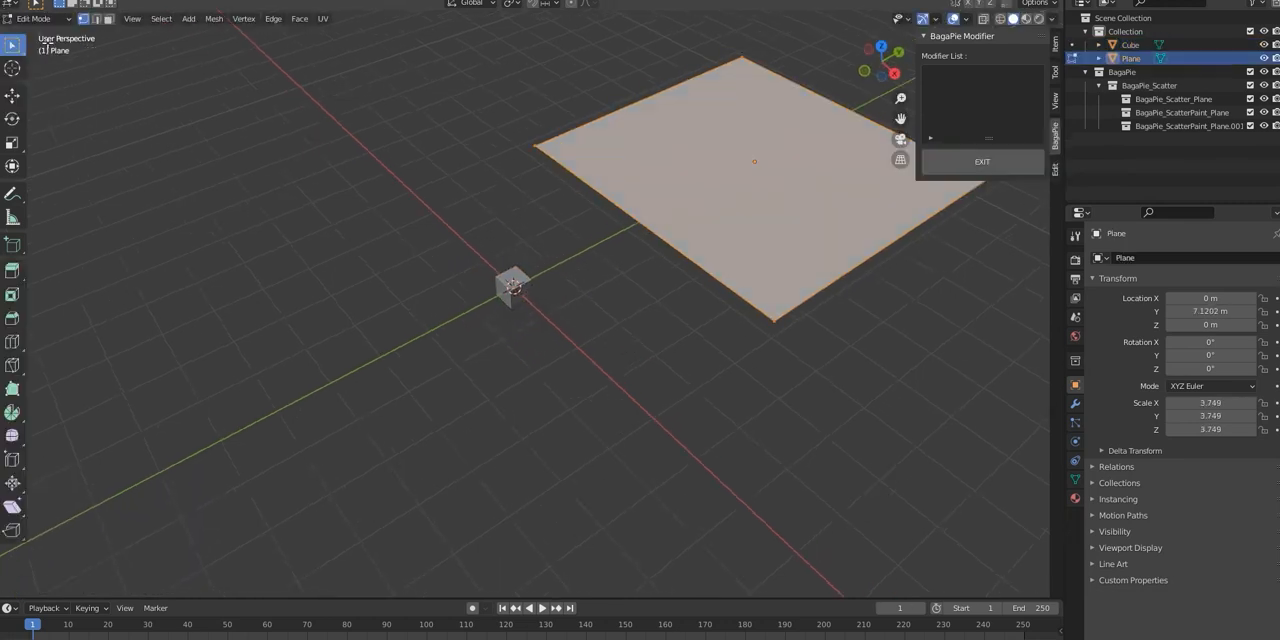
right_click(652, 94)
left_click(670, 107)
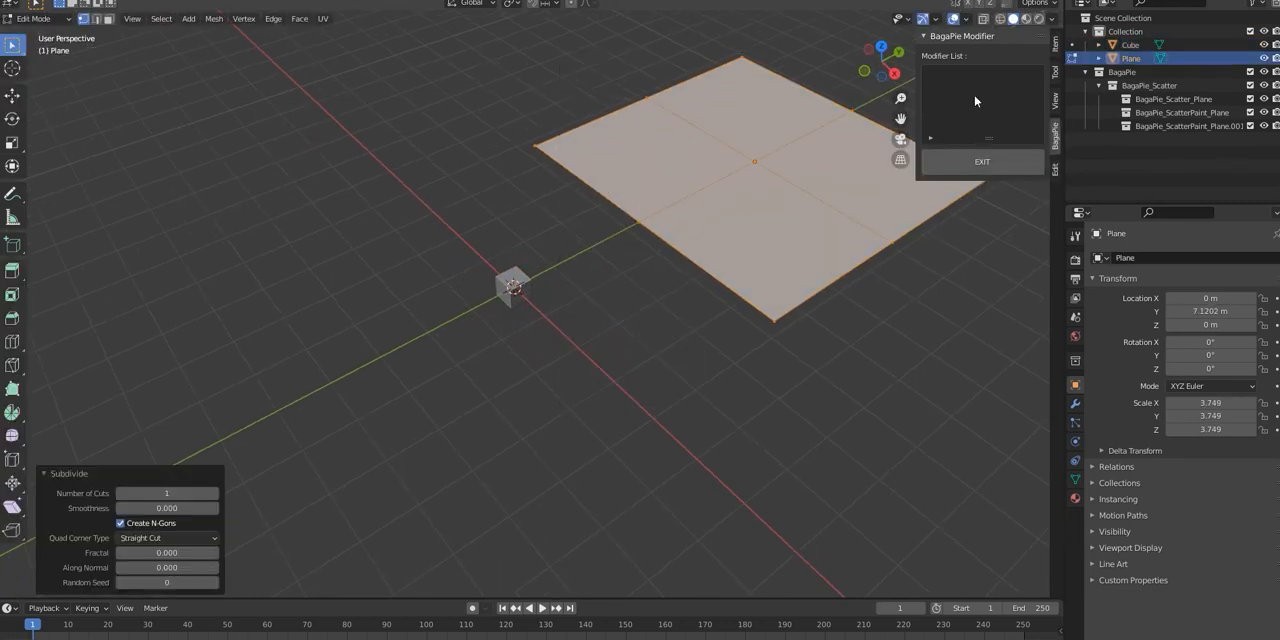
left_click(214, 493)
left_click(650, 349)
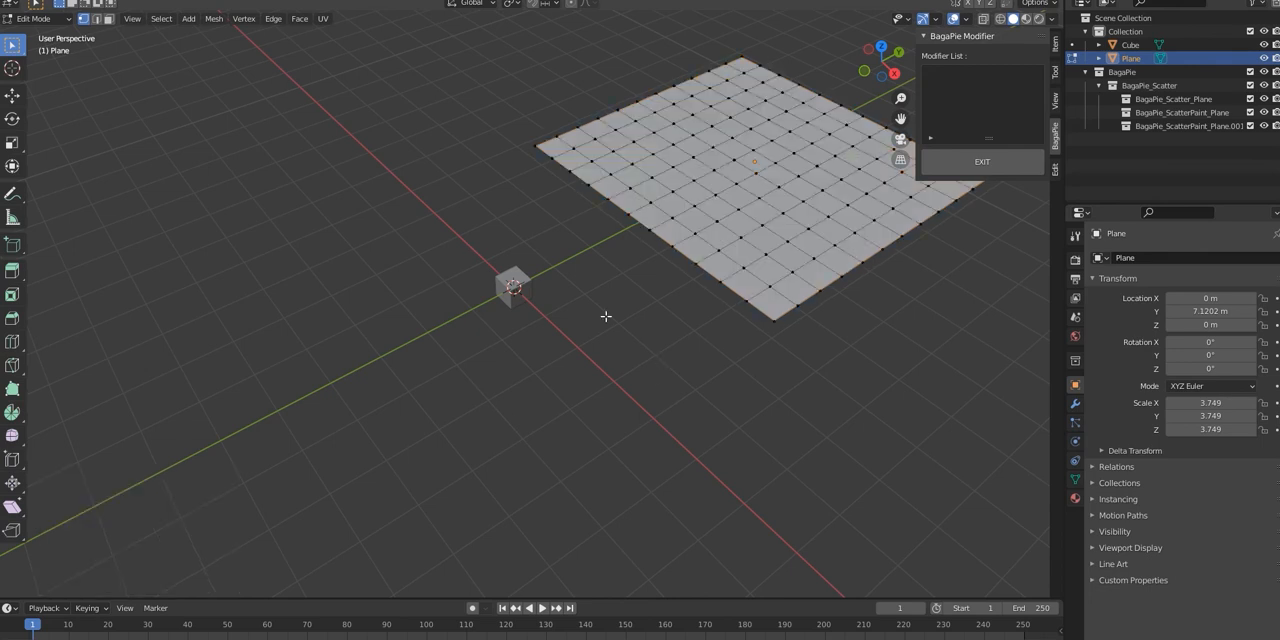
Step: Return to Object Mode and apply BagaPie Scatter Paint to the plane with the cube as the scattered object
left_click(27, 22)
left_click(36, 37)
left_click(332, 186)
left_click(509, 282)
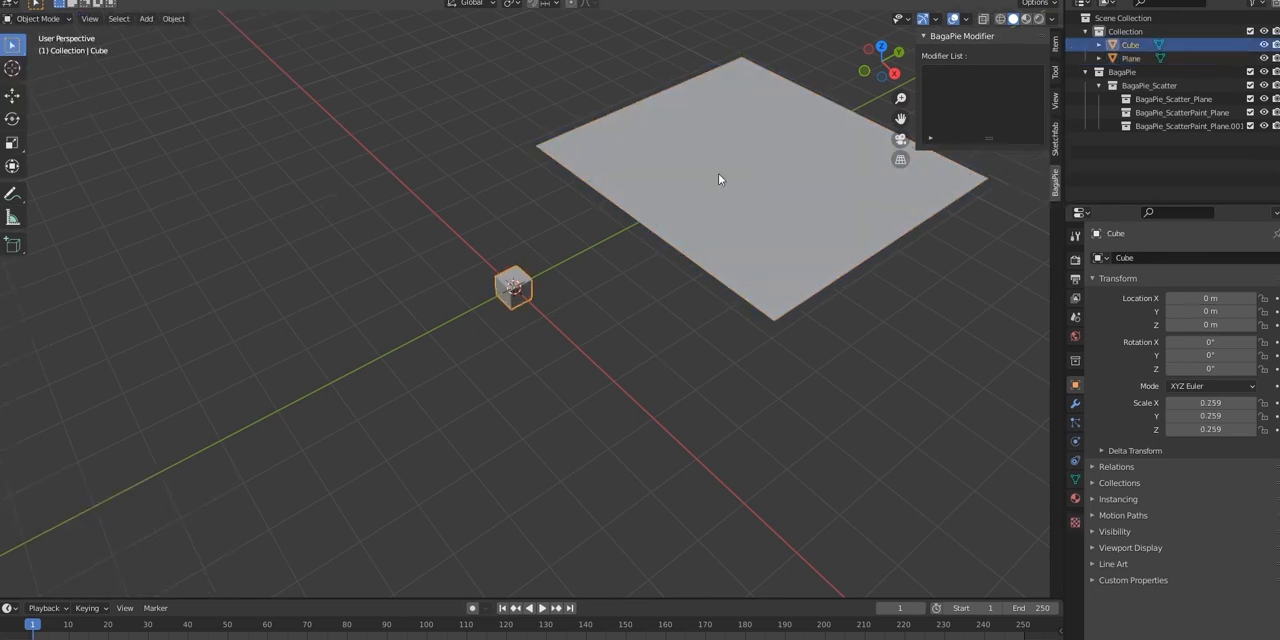
left_click(716, 178, "shift")
key("j")
left_click(674, 96)
Step: Paint winding weight strokes across the plane to place cubes and set the Scatter Paint density to 7.038
middle_click_drag(825, 317, 446, 478, "shift")
mouse_move(422, 216)
left_mouse_down()
mouse_move(430, 405)
mouse_move(537, 194)
mouse_move(655, 315)
mouse_move(651, 195)
left_mouse_up()
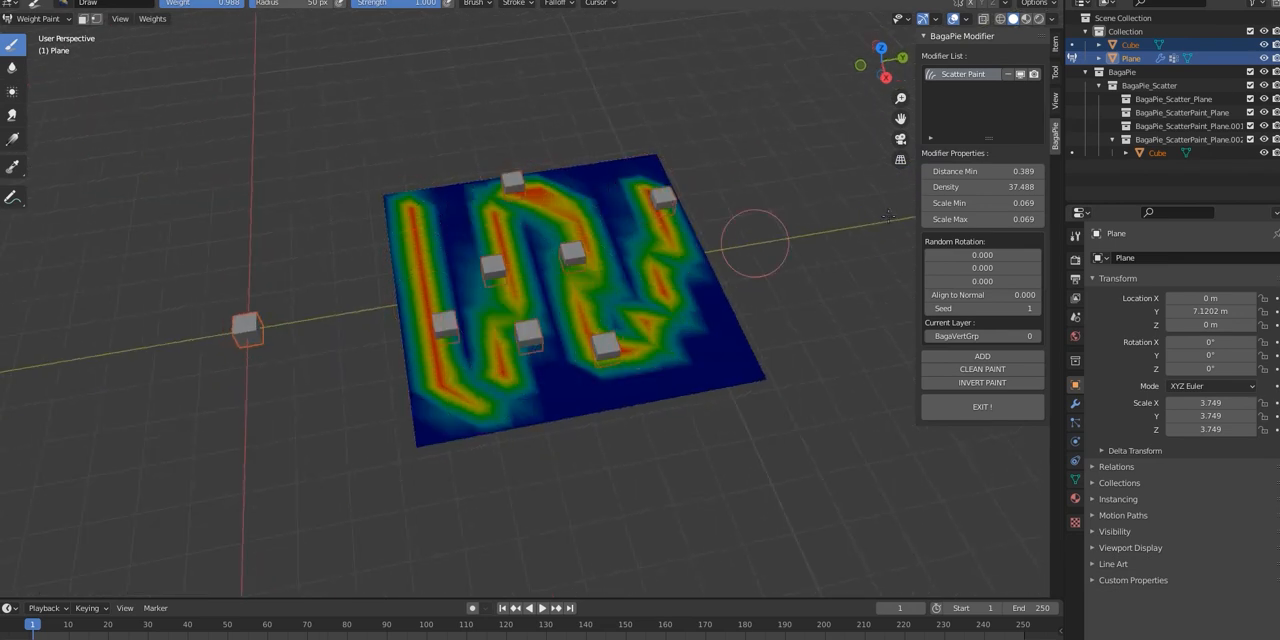
mouse_move(975, 187)
left_mouse_down()
mouse_move(1015, 187)
mouse_move(998, 173)
mouse_move(978, 173)
mouse_move(995, 187)
mouse_move(925, 187)
mouse_move(1010, 203)
mouse_move(965, 203)
mouse_move(950, 219)
left_mouse_up()
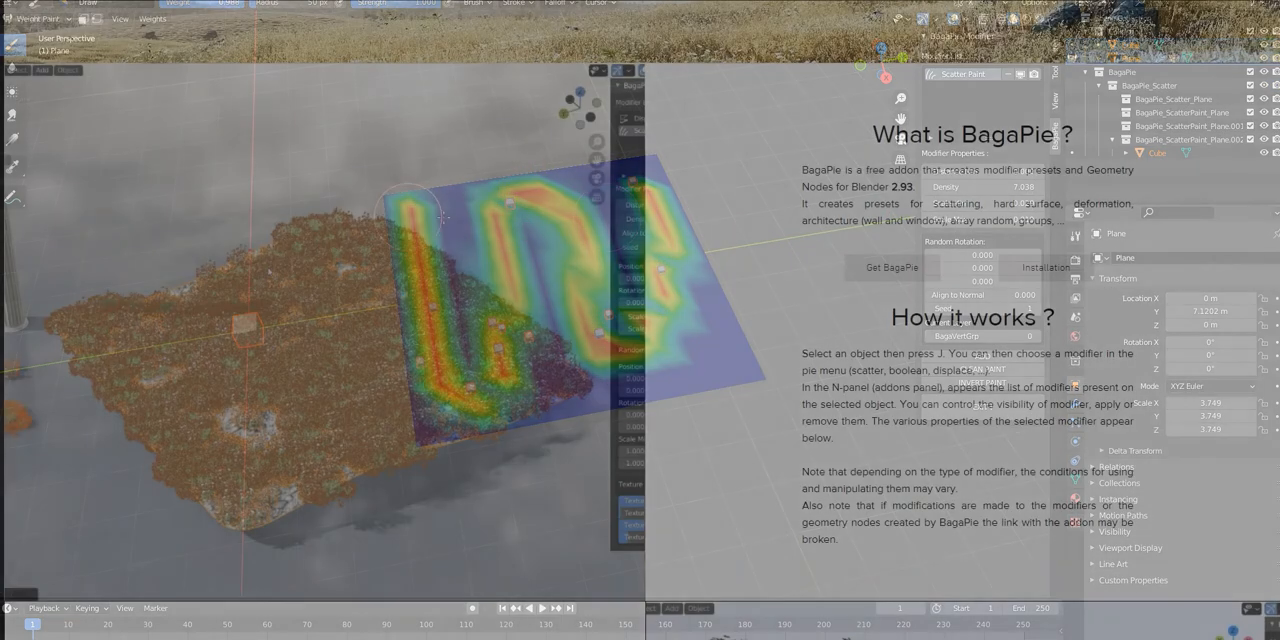